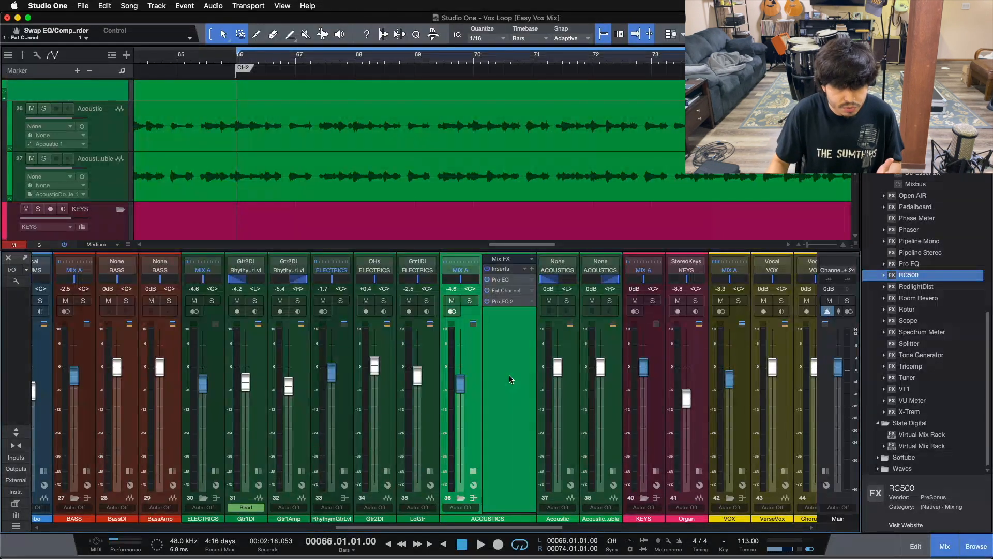
Briefly solo and unsolo the ACOUSTICS bus, and play the full mix from bar 66 while checking the mixer channels
click(469, 302)
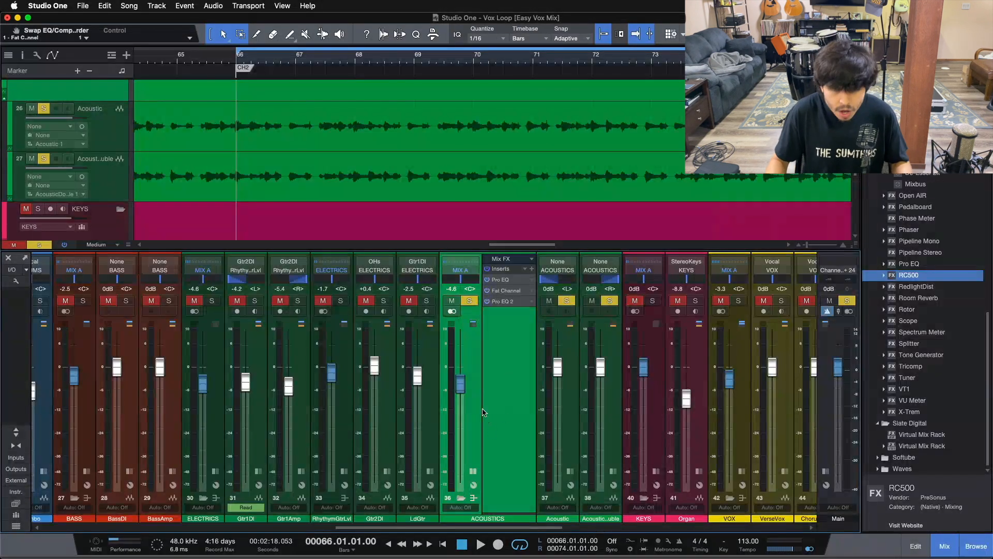
key(s)
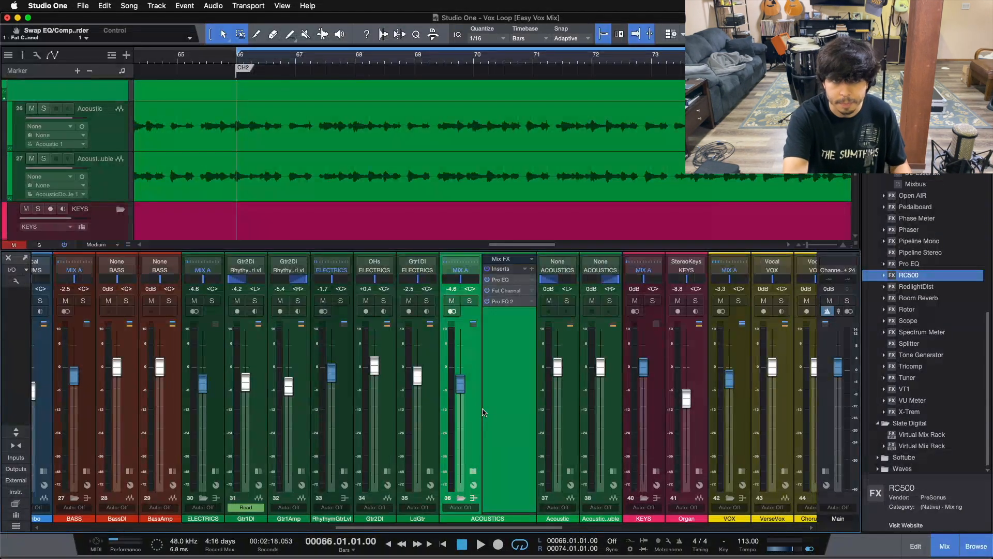
key(space)
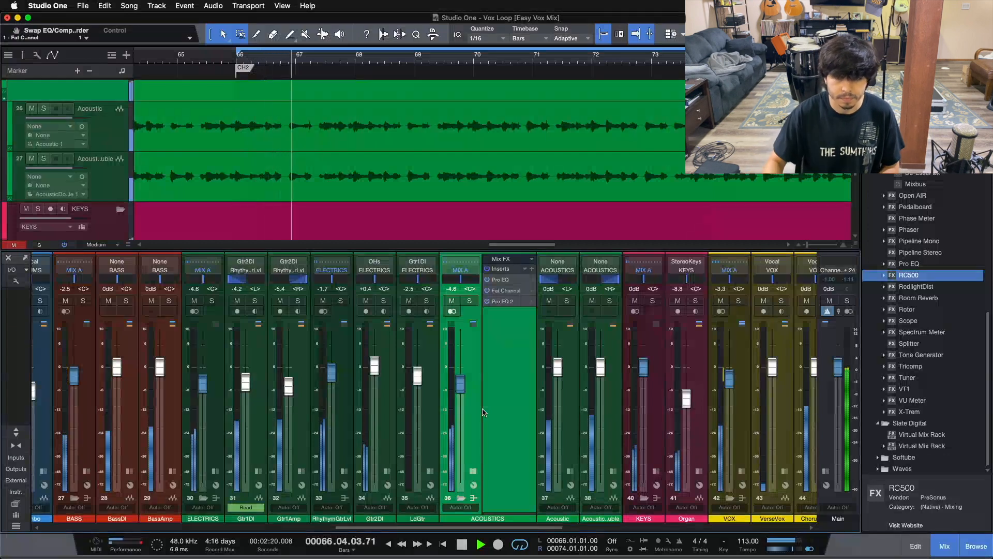
drag(488, 528, 750, 526)
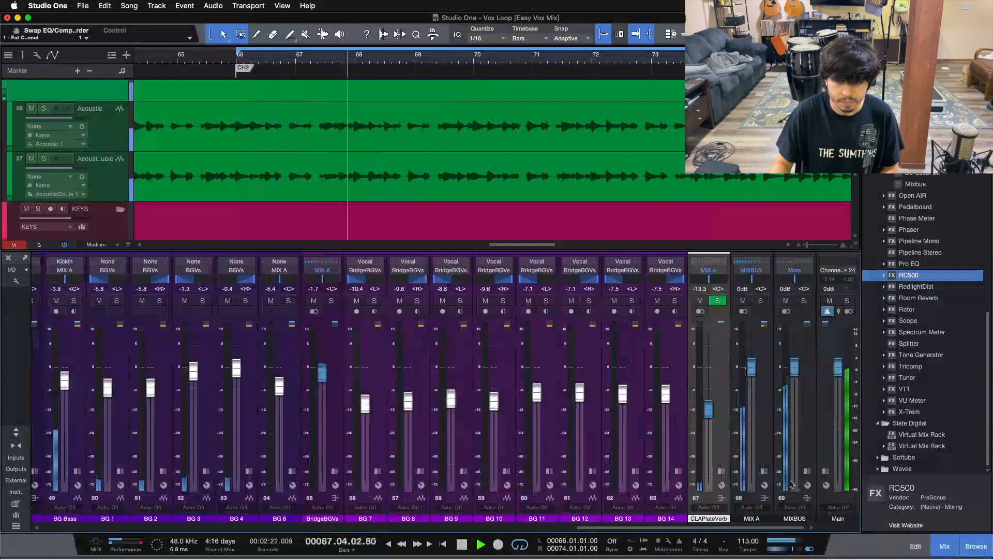
drag(615, 526, 403, 531)
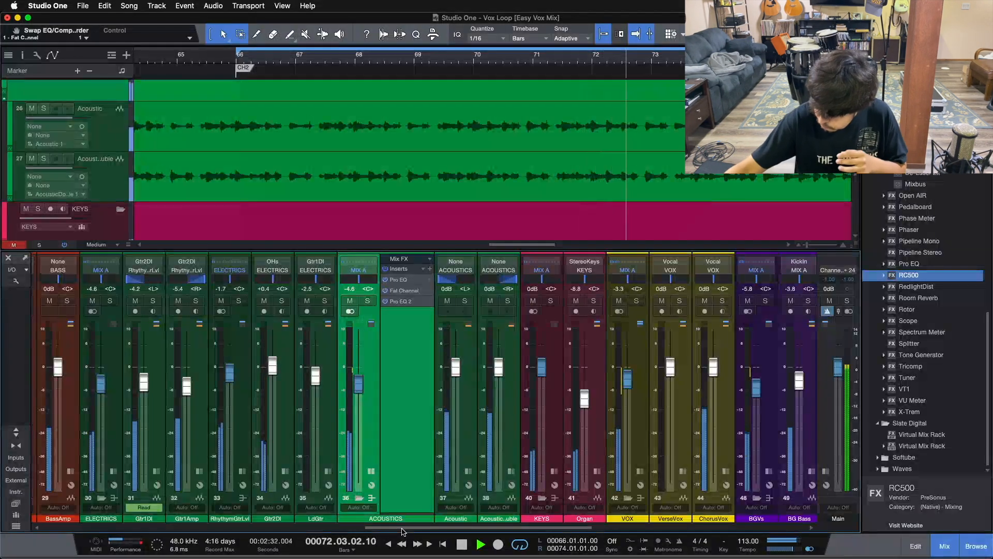
Solo the ACOUSTICS bus during playback to hear the acoustic guitars alone, and stop playback
click(368, 301)
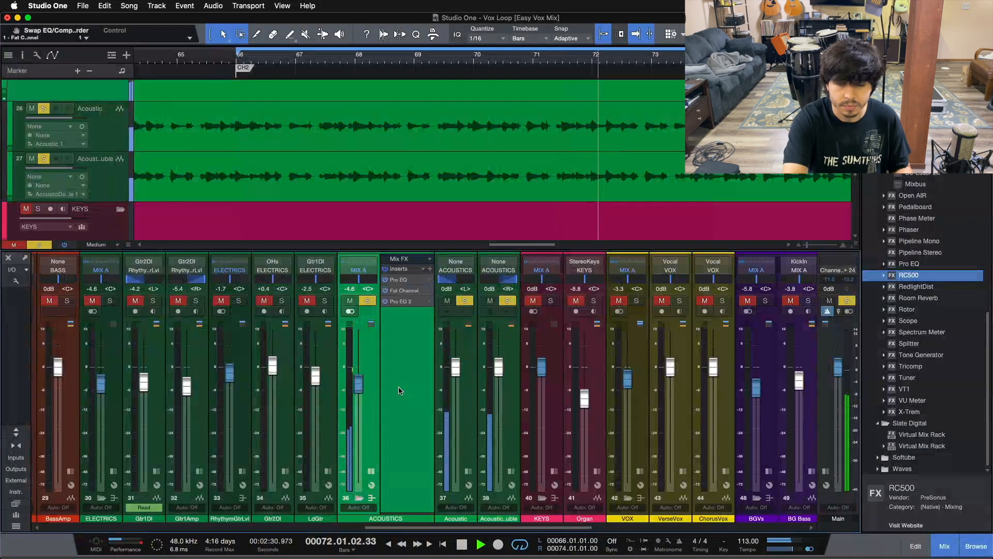
key(space)
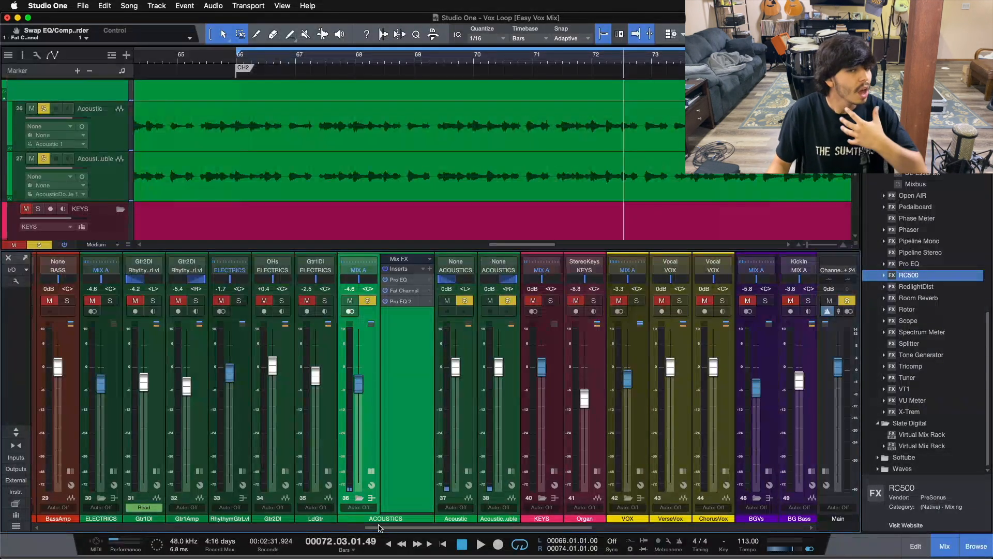
drag(382, 528, 364, 512)
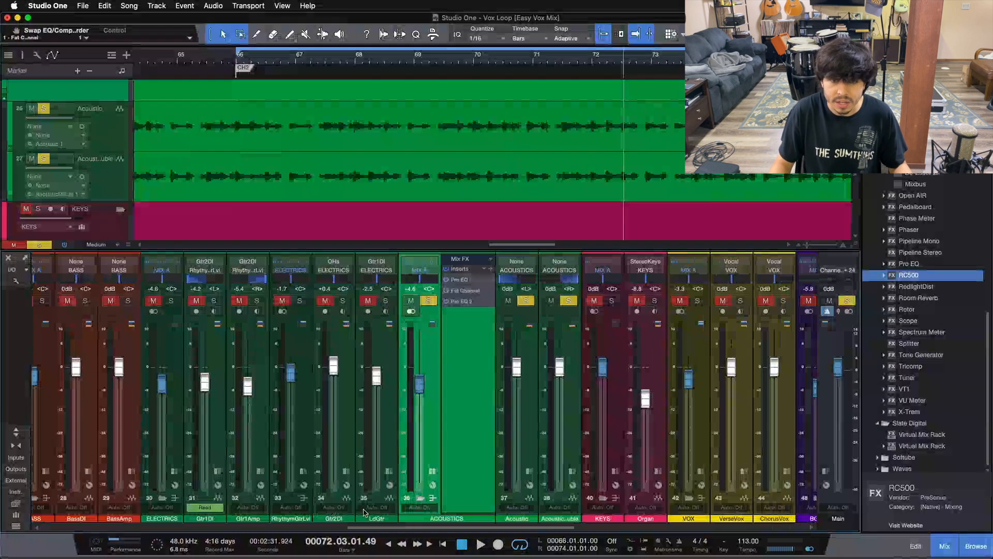
Bypass the Pro EQ 2 and Fat Channel inserts on the ACOUSTICS bus
click(458, 301)
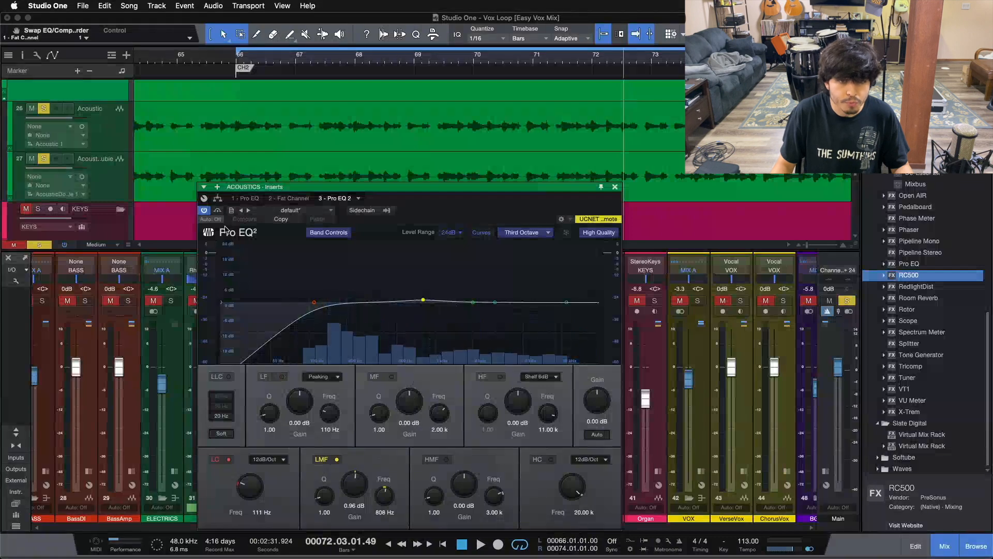
click(204, 210)
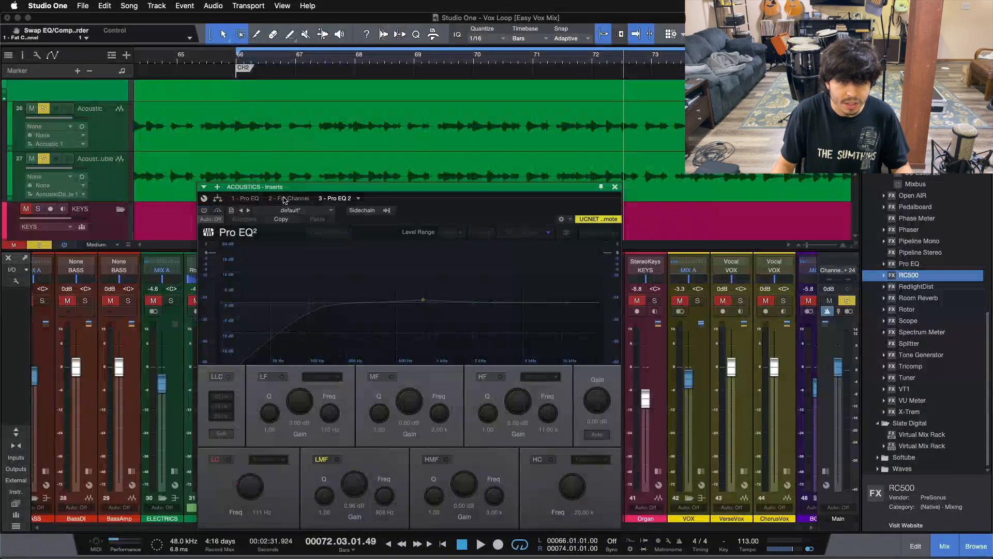
click(289, 198)
click(414, 234)
click(204, 210)
In the first Pro EQ on the ACOUSTICS bus, disable the LMF, MF, HMF and LF bands, keeping only the low cut
click(247, 198)
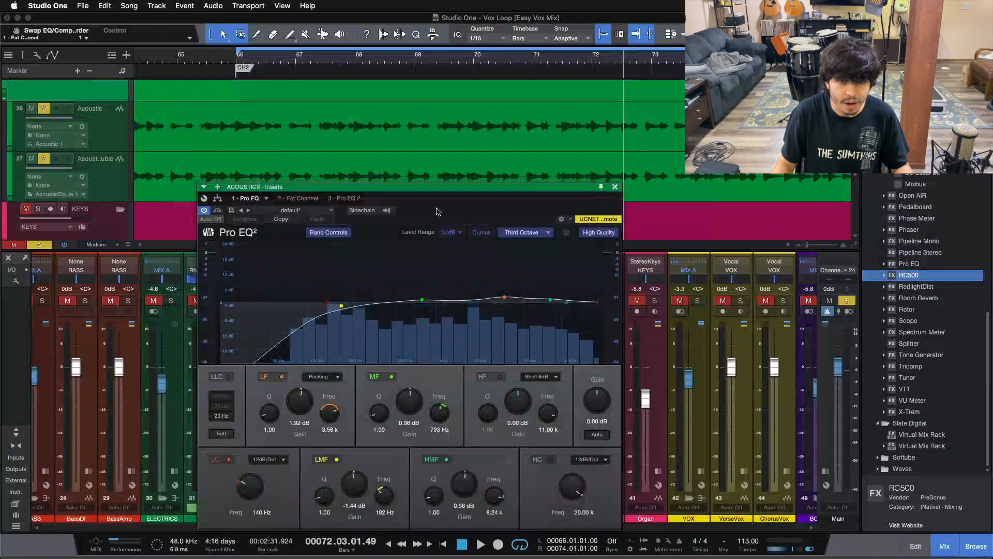
click(324, 459)
click(391, 376)
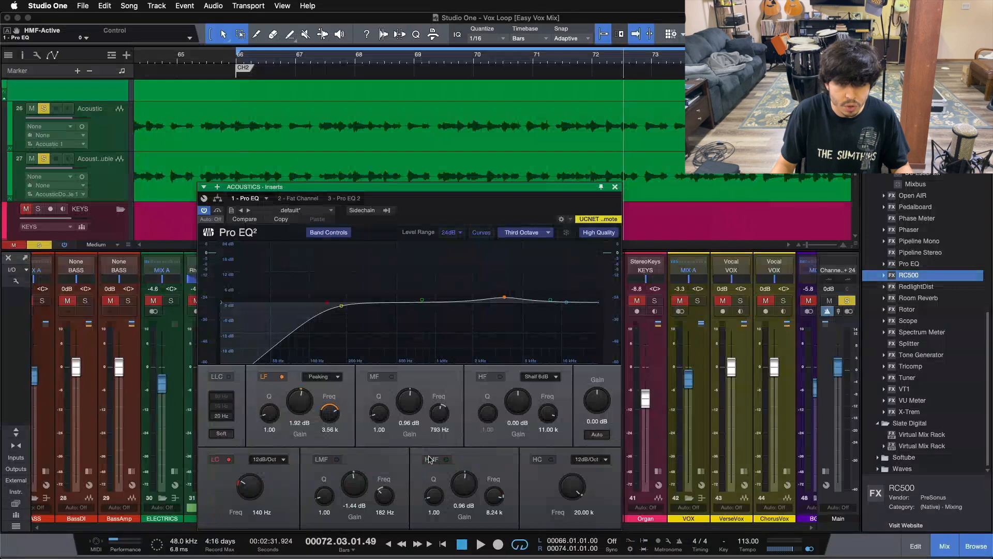
click(282, 377)
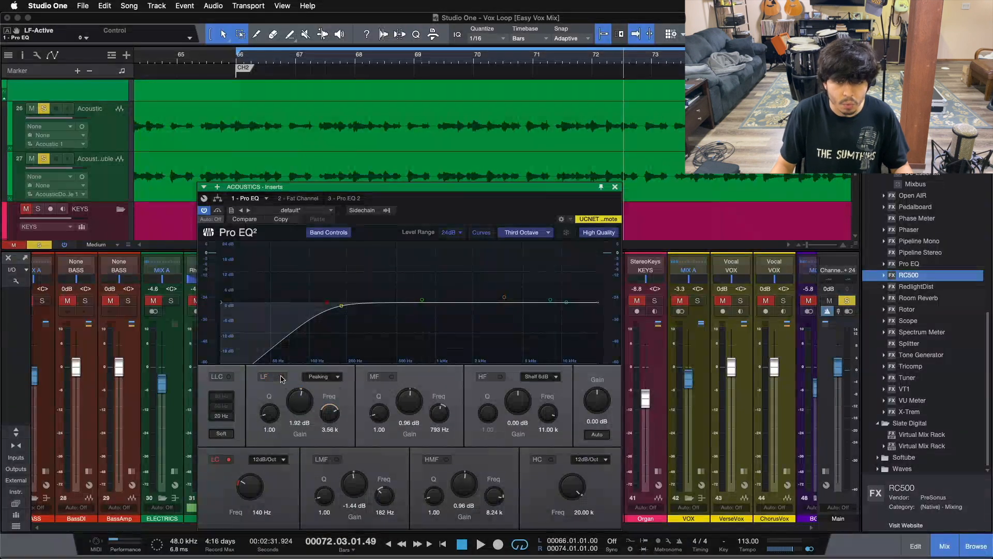
Undo the last EQ band deactivations and redo them
key(super+z)
key(super+z)
key(super+shift+z)
key(super+shift+z)
key(super+shift+z)
key(super+shift+z)
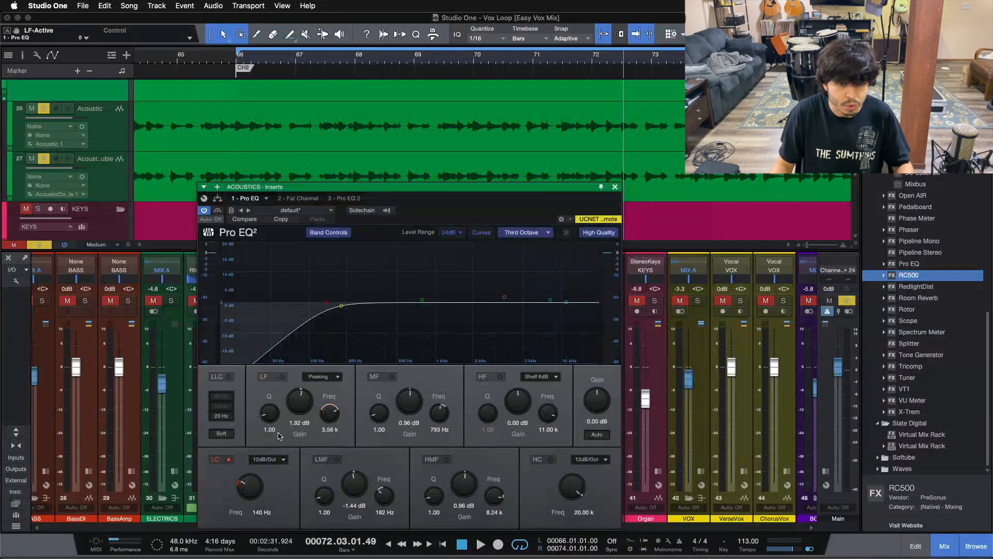
Compare the acoustics with the 140 Hz low cut off and on during playback from bar 66, ending with it on
click(228, 460)
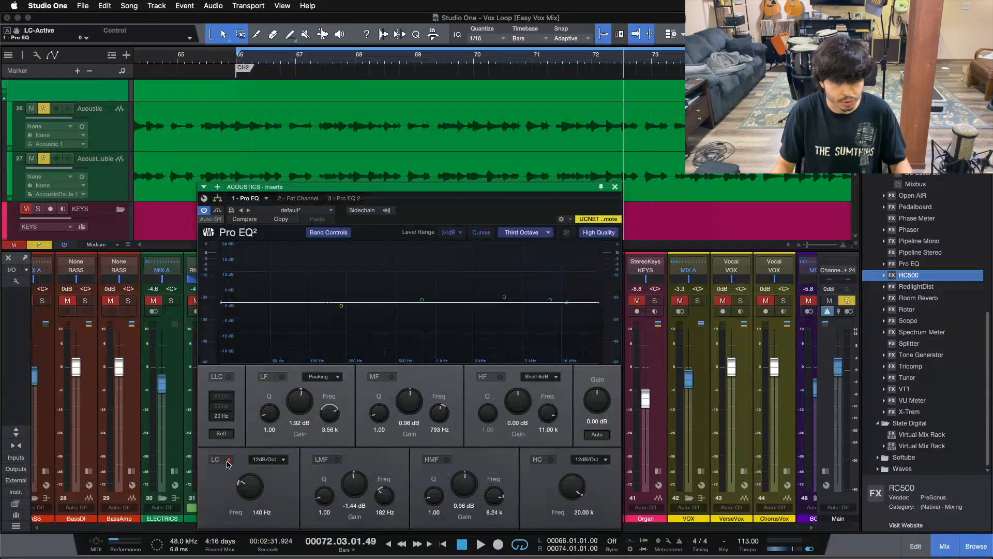
click(228, 460)
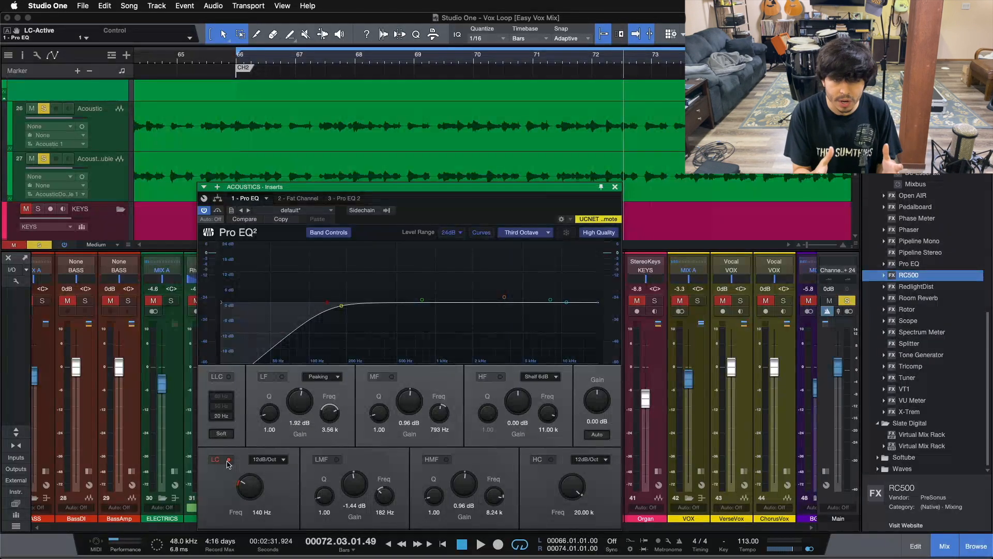
click(228, 460)
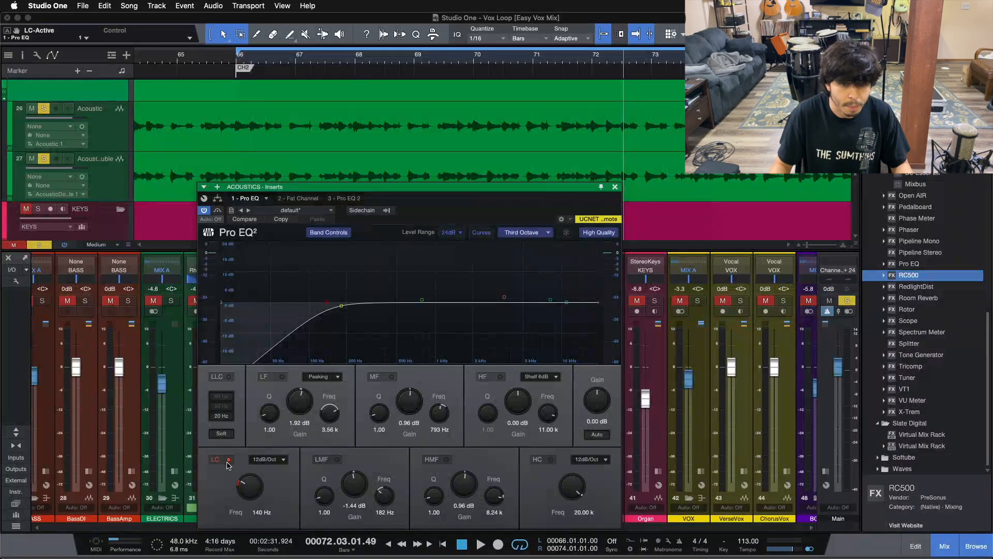
key(space)
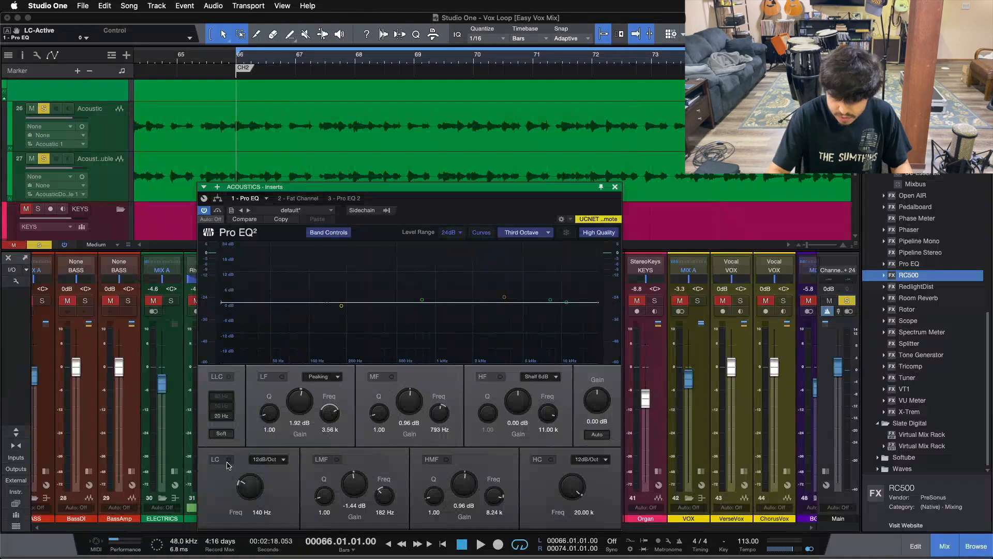
key(space)
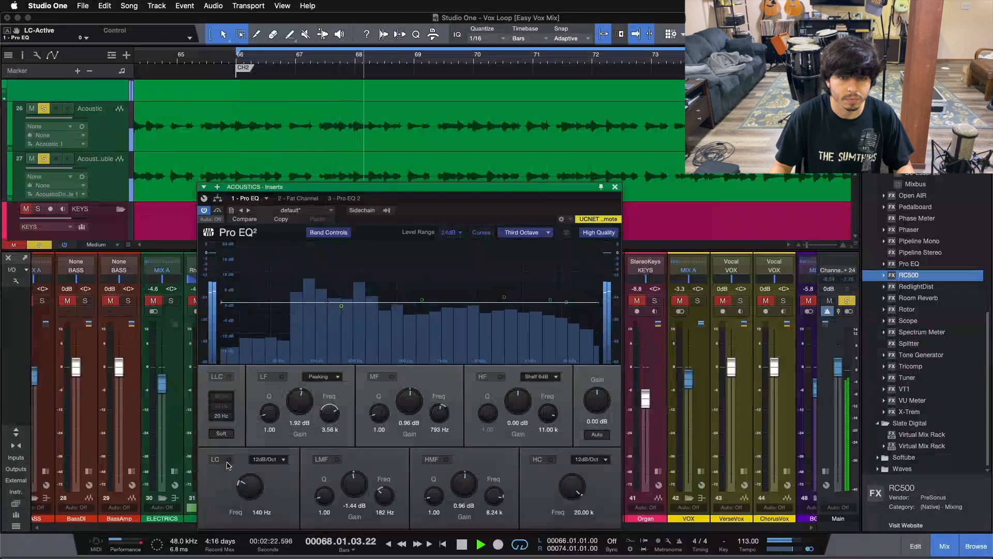
click(227, 463)
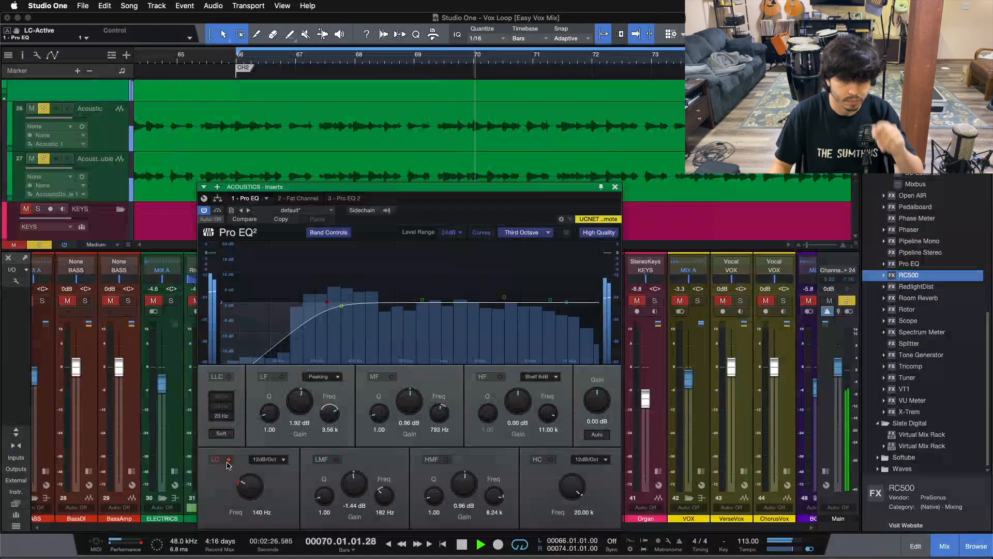
click(227, 461)
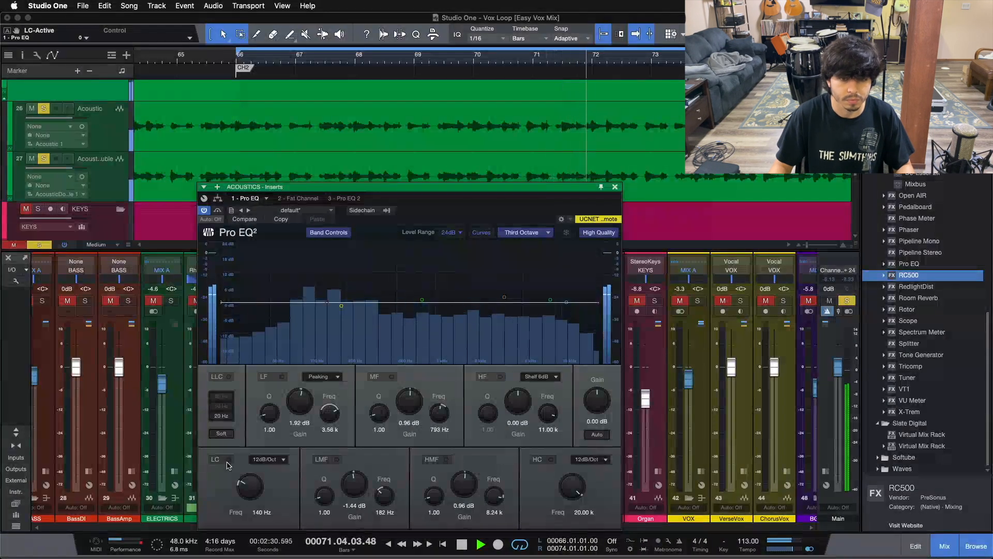
click(228, 460)
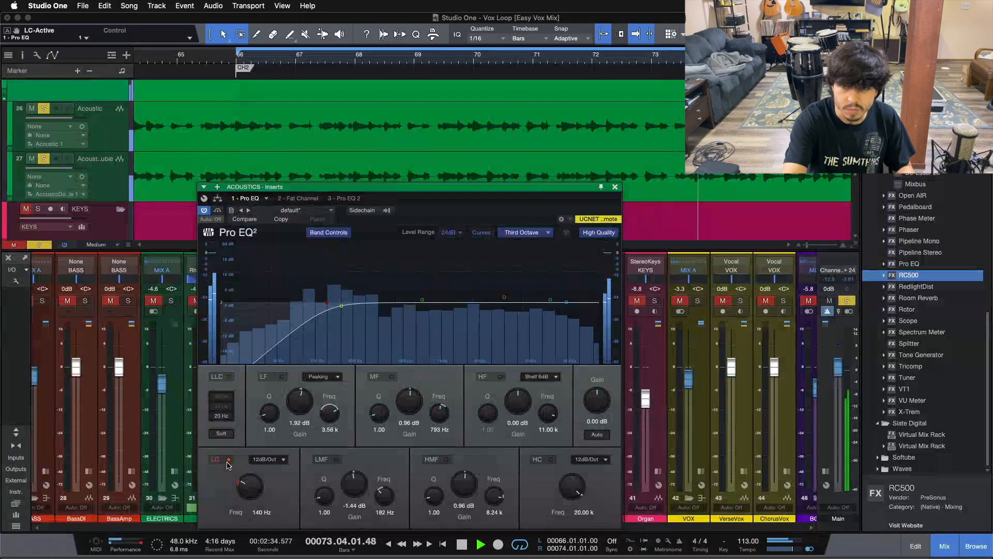
key(space)
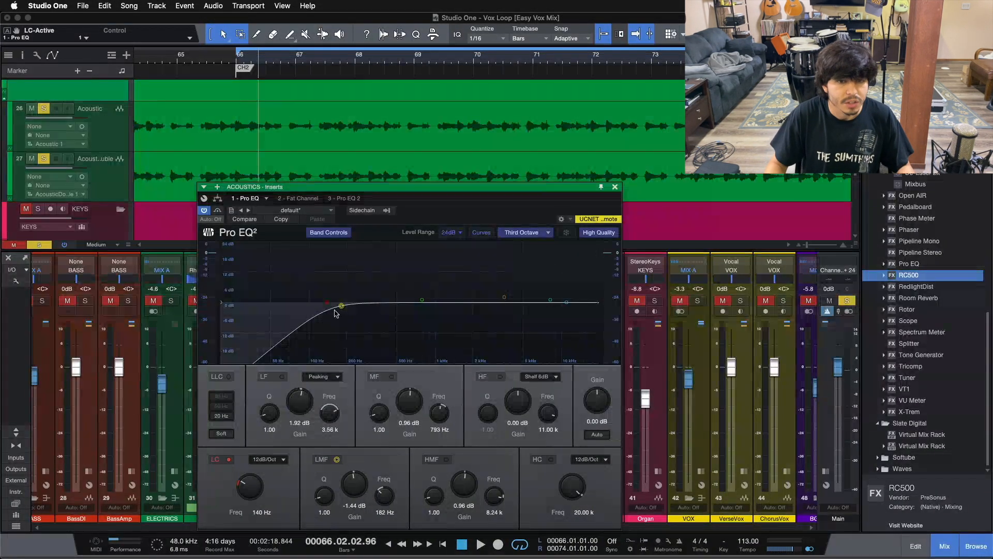
Enable the Pro EQ's LMF band (-1.44 dB at 182 Hz), comparing it off and on during playback
click(333, 462)
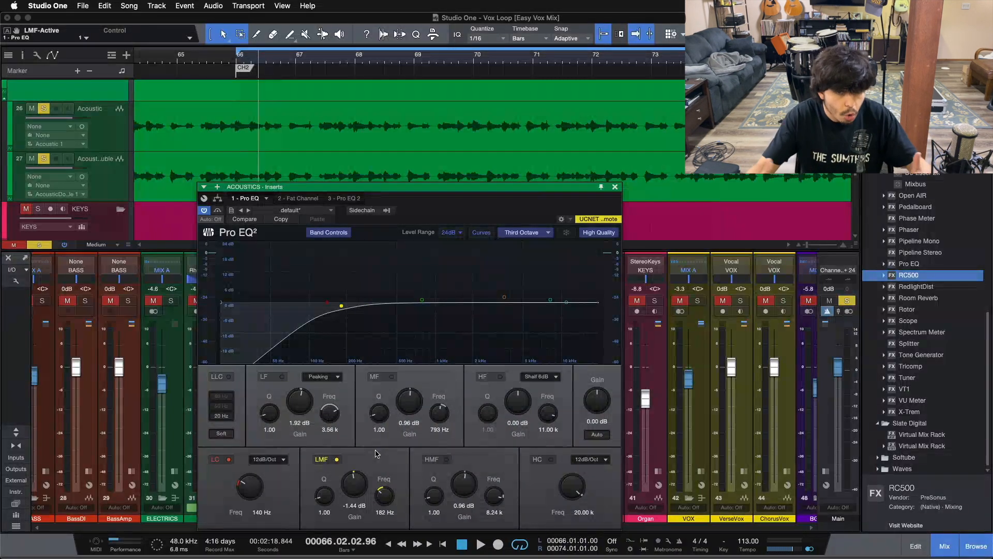
key(space)
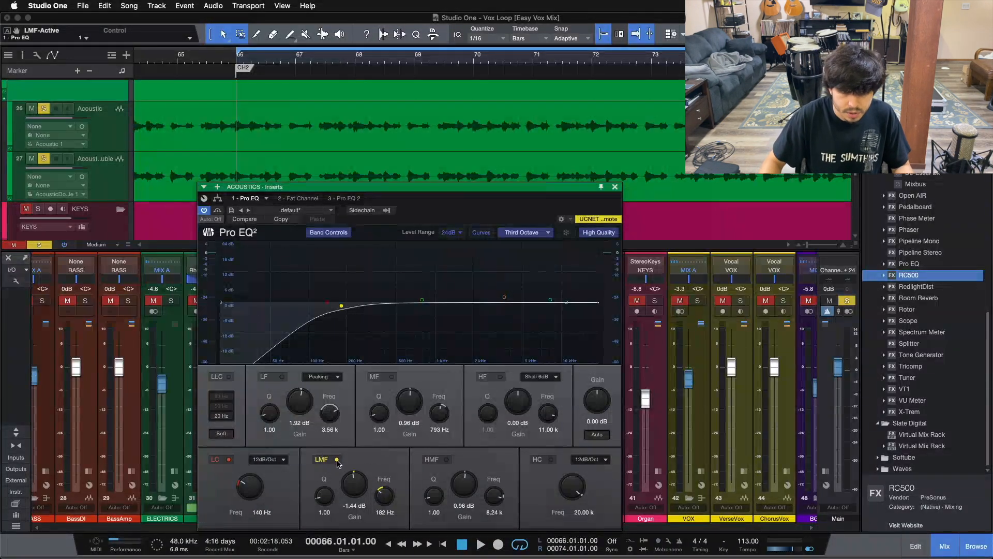
key(space)
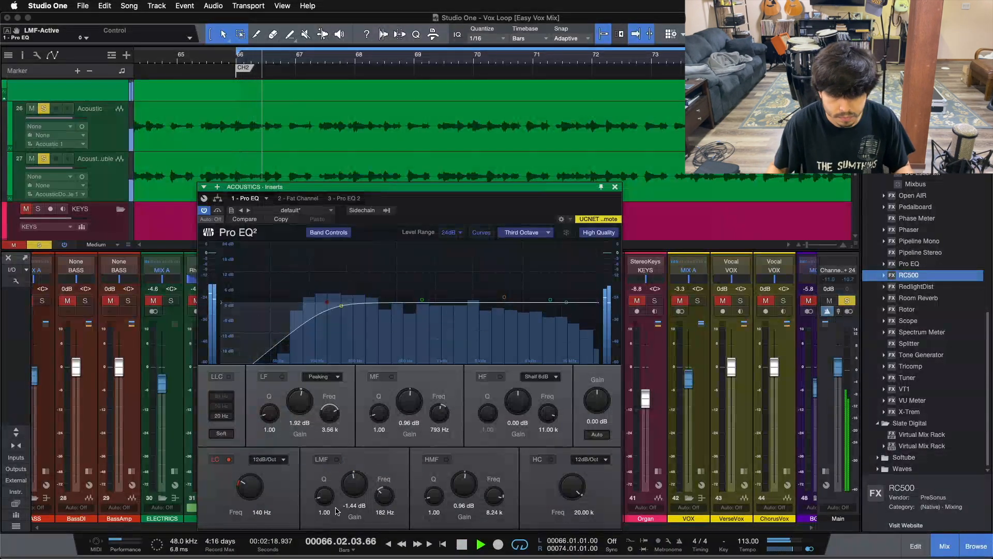
click(327, 460)
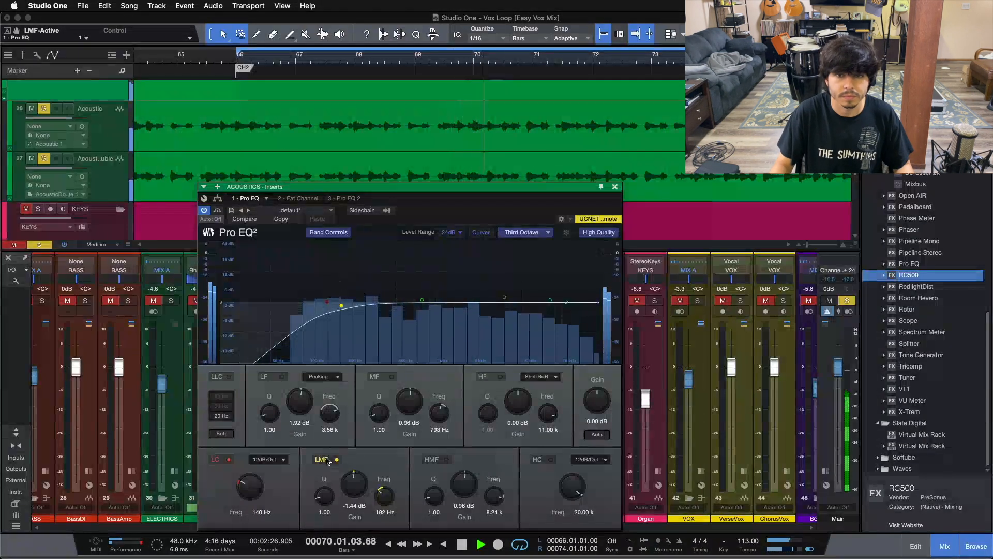
click(326, 461)
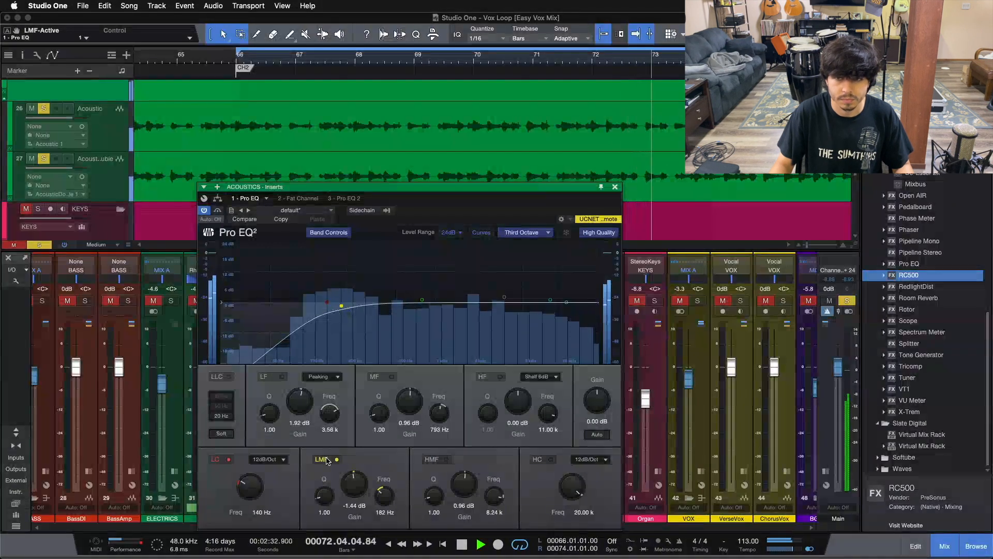
click(326, 461)
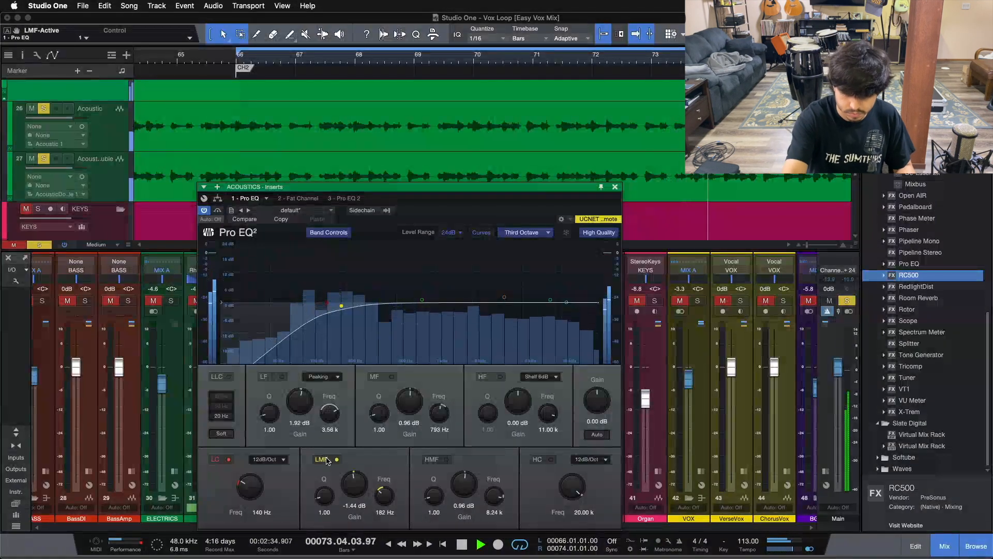
key(space)
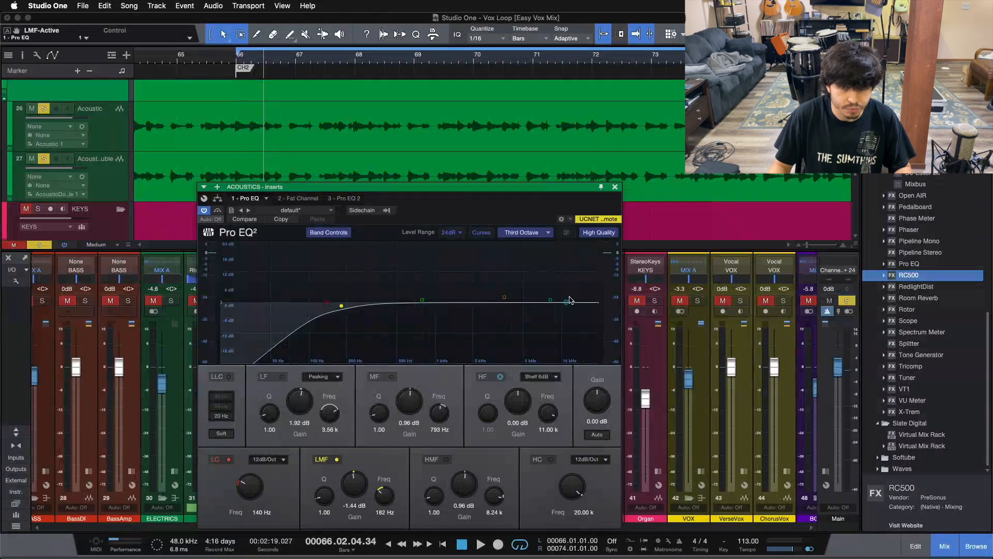
Reactivate the Fat Channel insert on the ACOUSTICS bus and compare its 4:1 compressor off and on during playback
click(310, 199)
drag(476, 187, 529, 311)
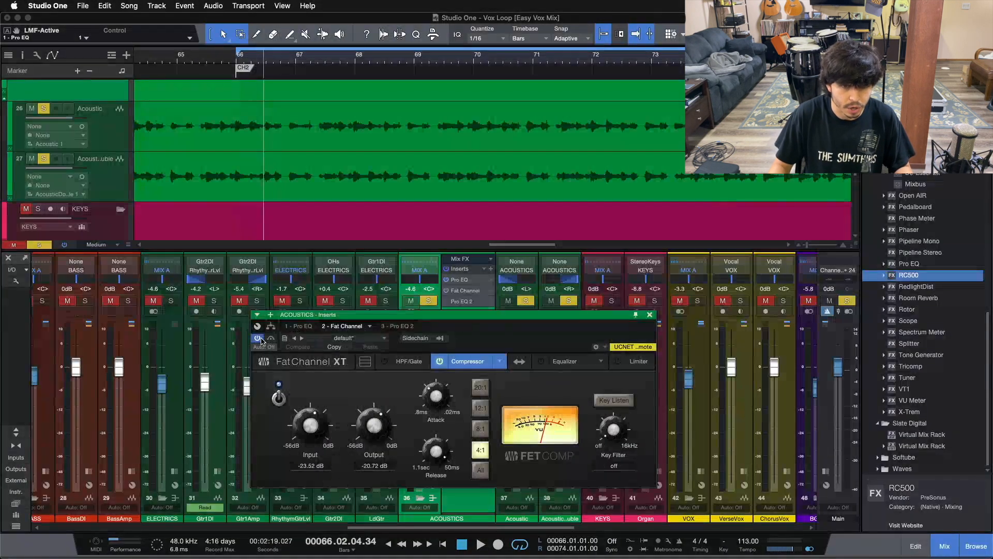
key(space)
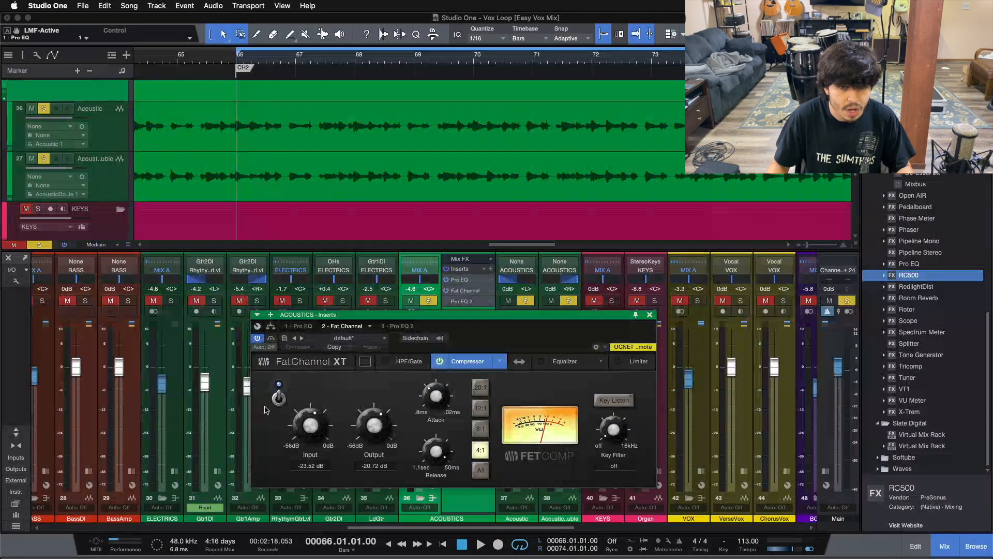
click(279, 398)
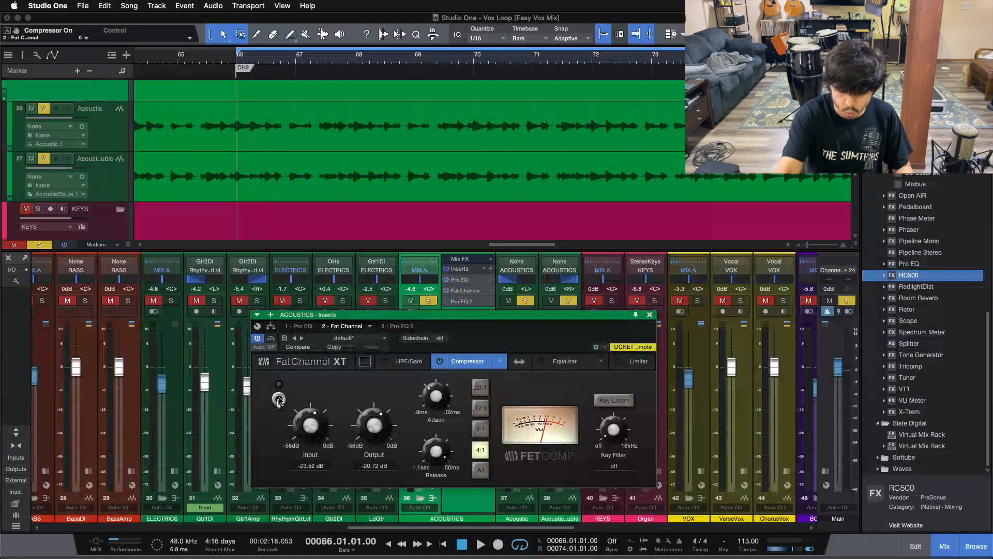
key(space)
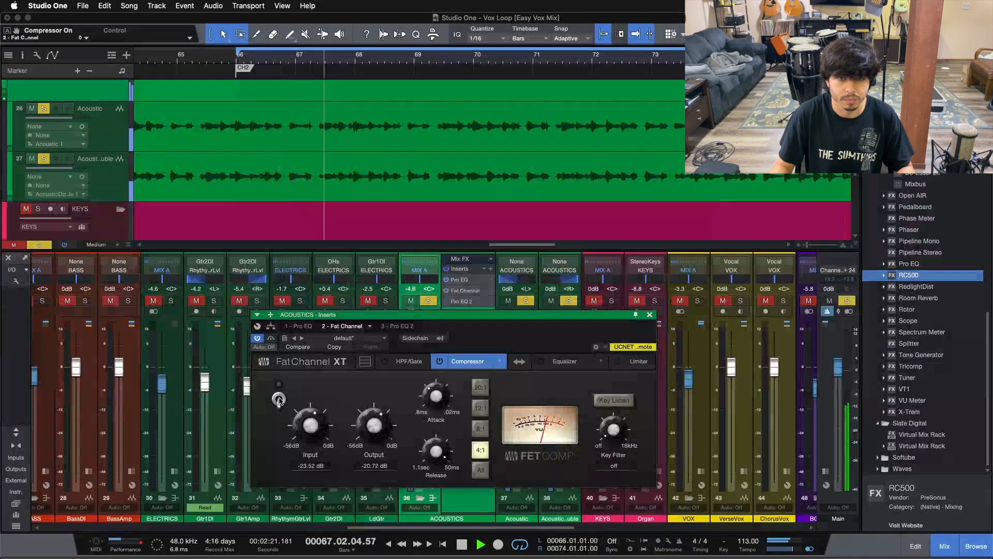
click(278, 398)
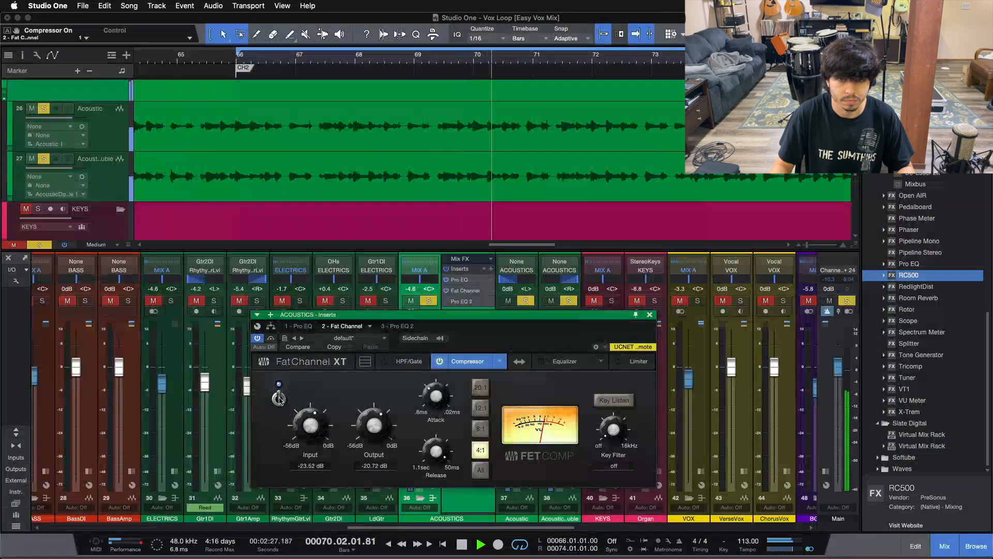
Compare the acoustics with the FET compressor off and on again during playback, stopping with it on
click(279, 398)
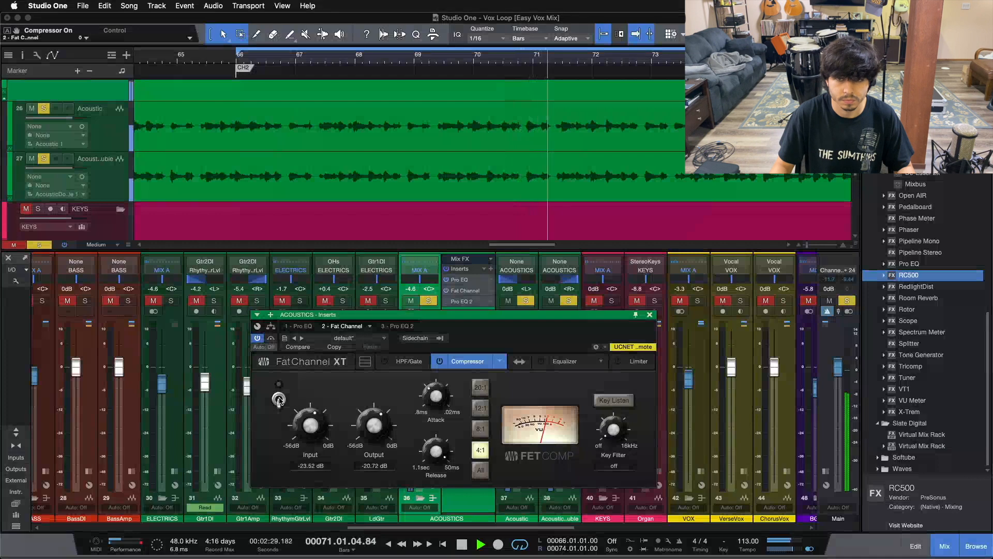
click(279, 399)
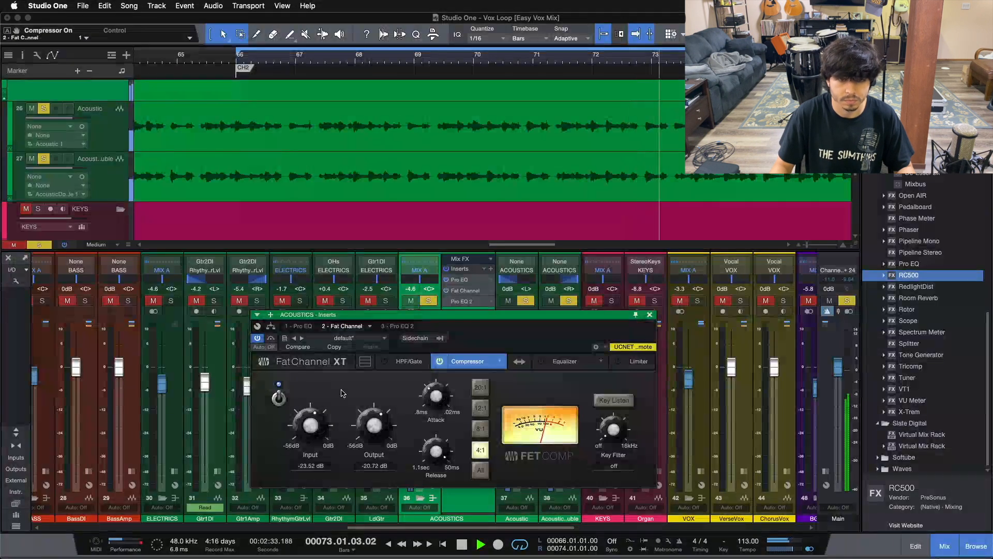
click(279, 398)
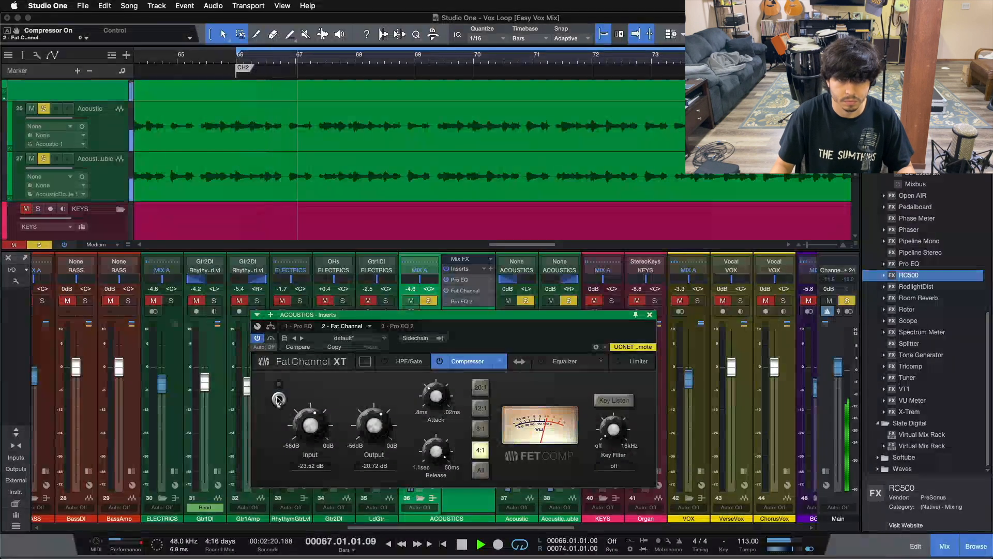
click(278, 399)
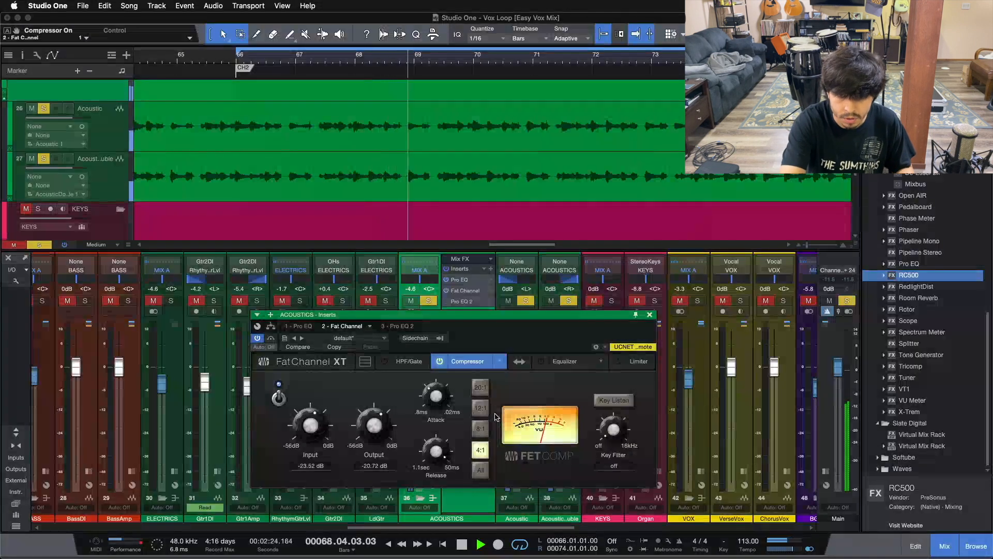
key(space)
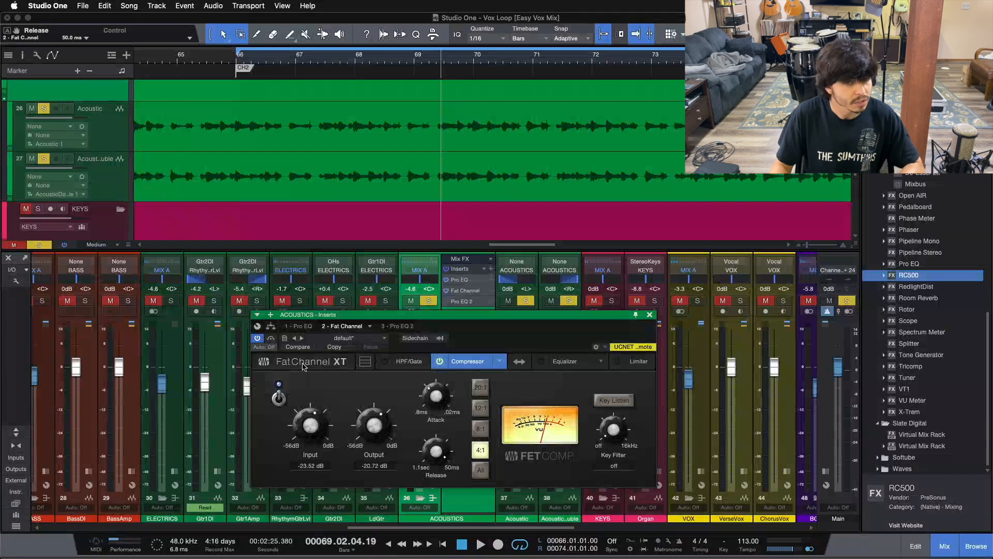
Enable the first Pro EQ's HMF band (0.96 dB at 8.24 kHz), comparing it off and on during playback from bar 66
click(303, 327)
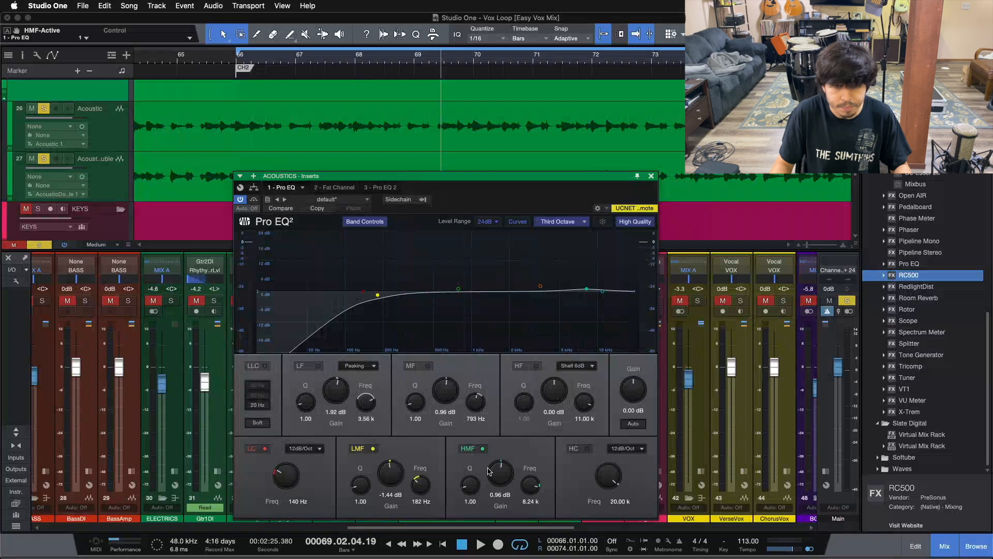
click(477, 452)
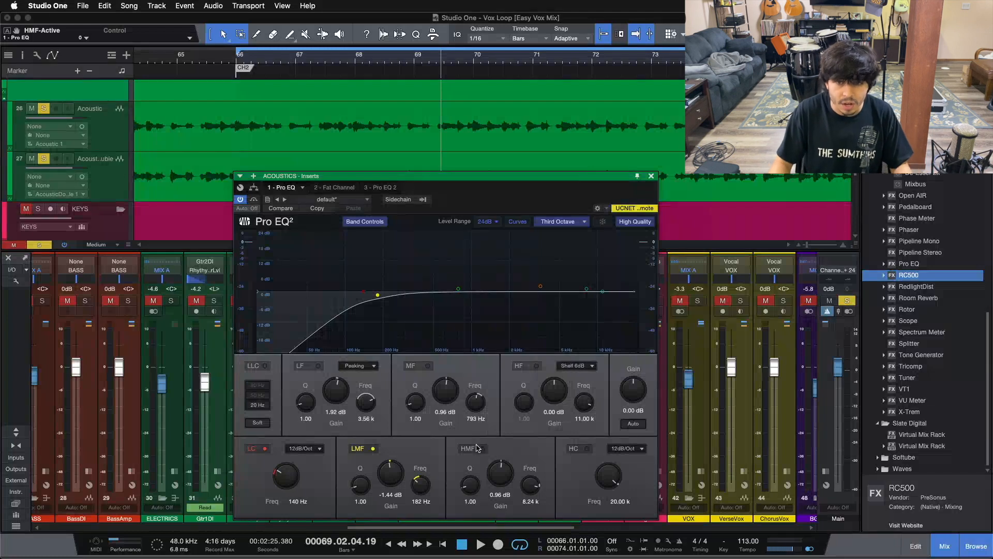
click(478, 449)
key(space)
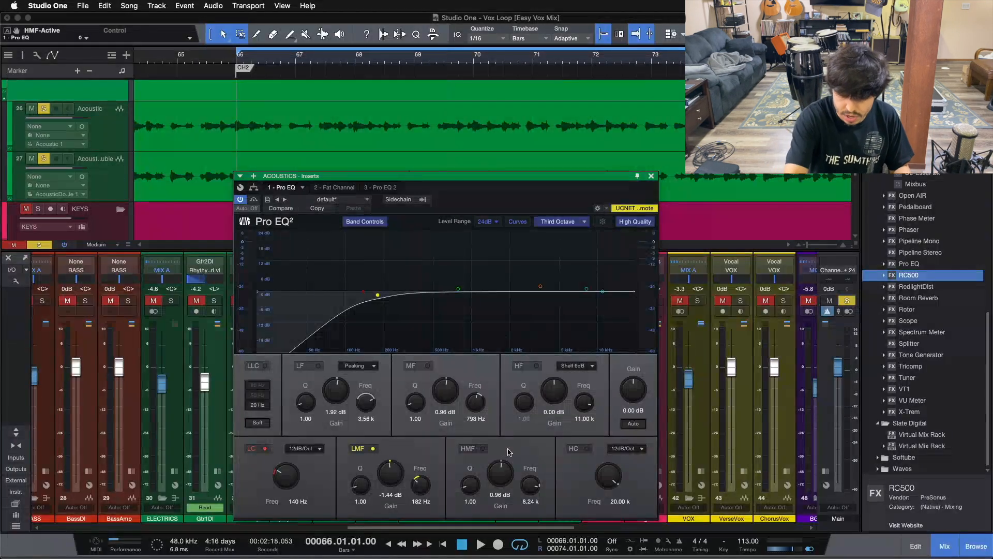
key(space)
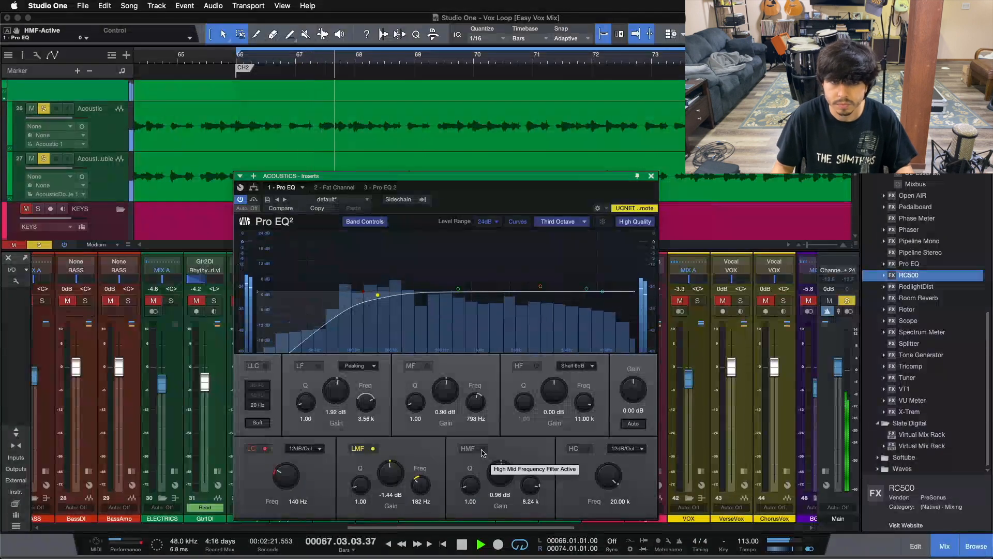
click(482, 449)
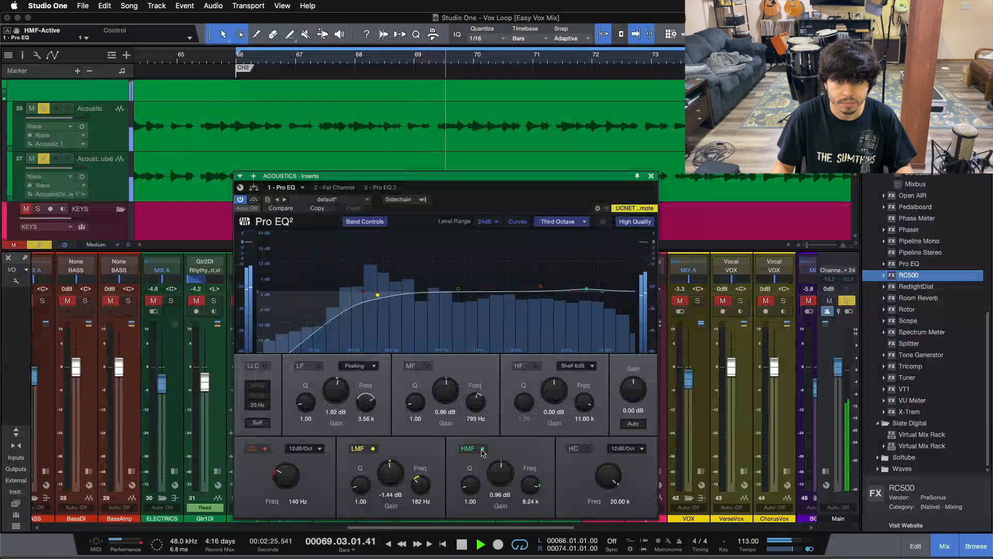
click(480, 450)
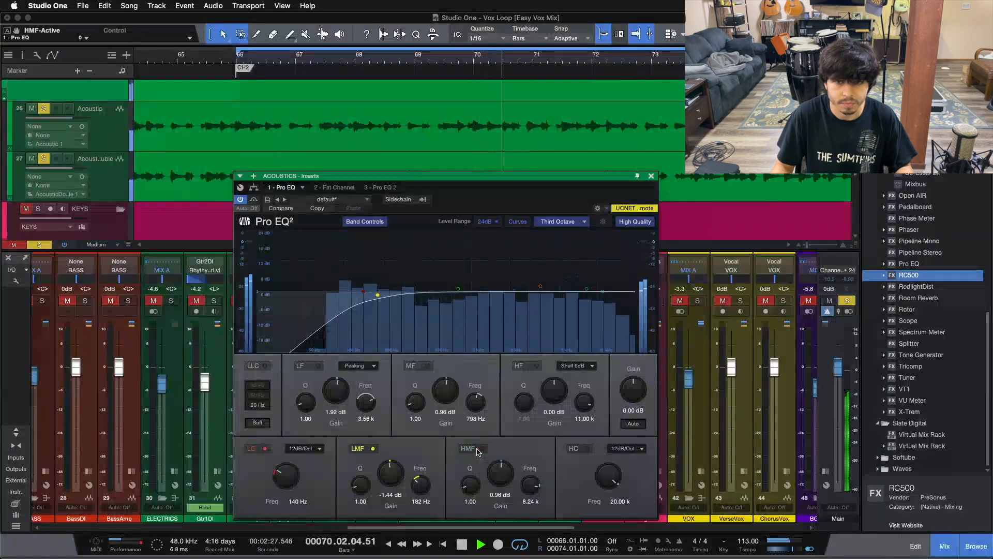
click(477, 450)
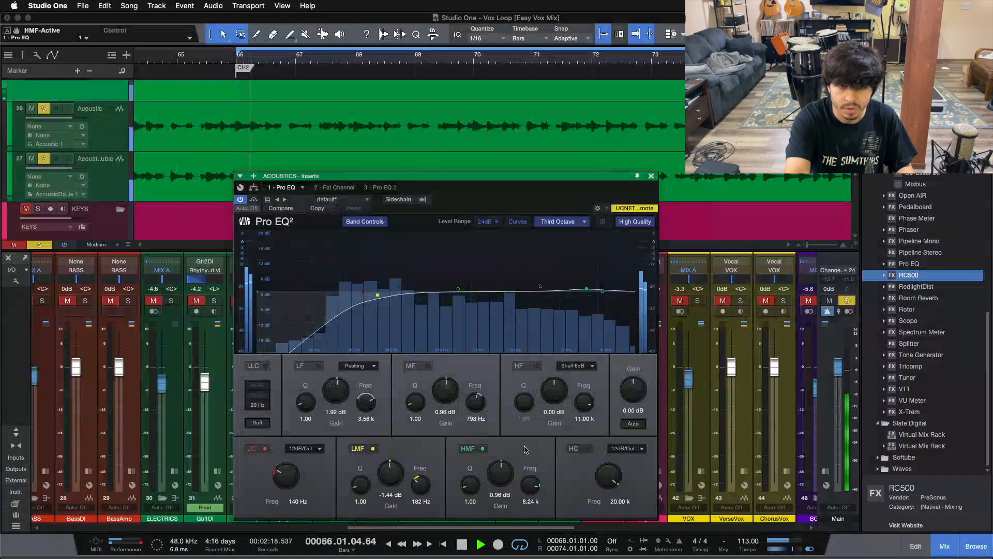
key(space)
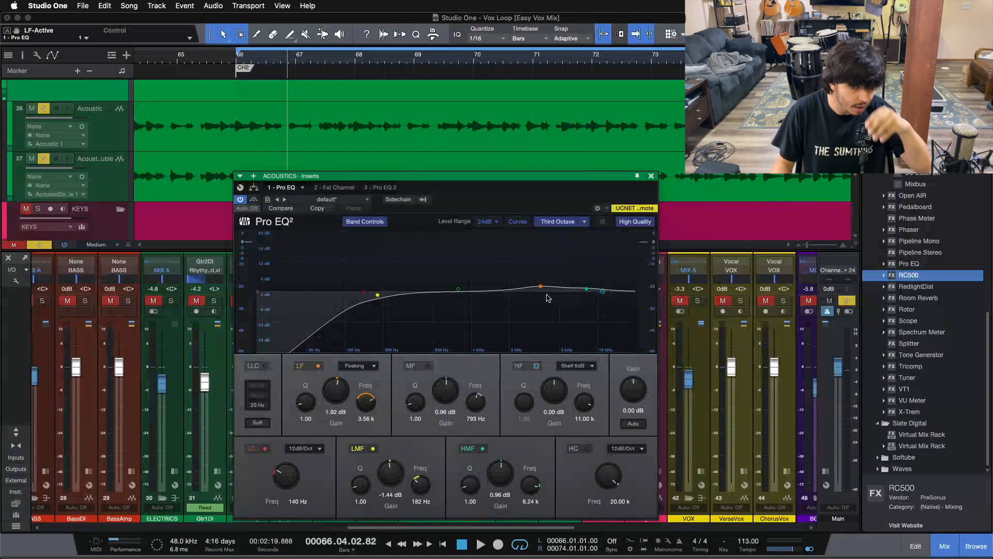
Enable the Pro EQ's LF peaking band (1.92 dB at 3.56 kHz), comparing it off and on during playback
click(309, 367)
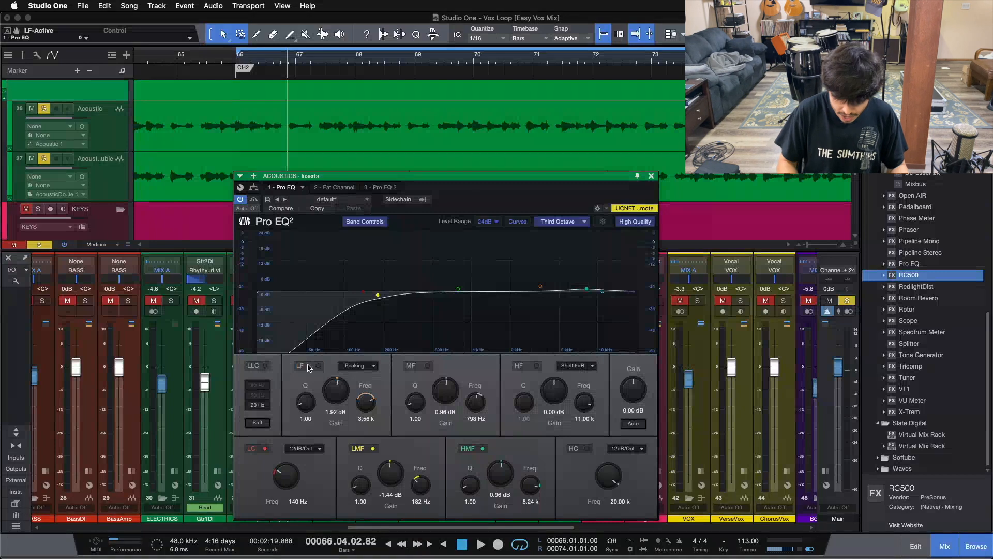
key(space)
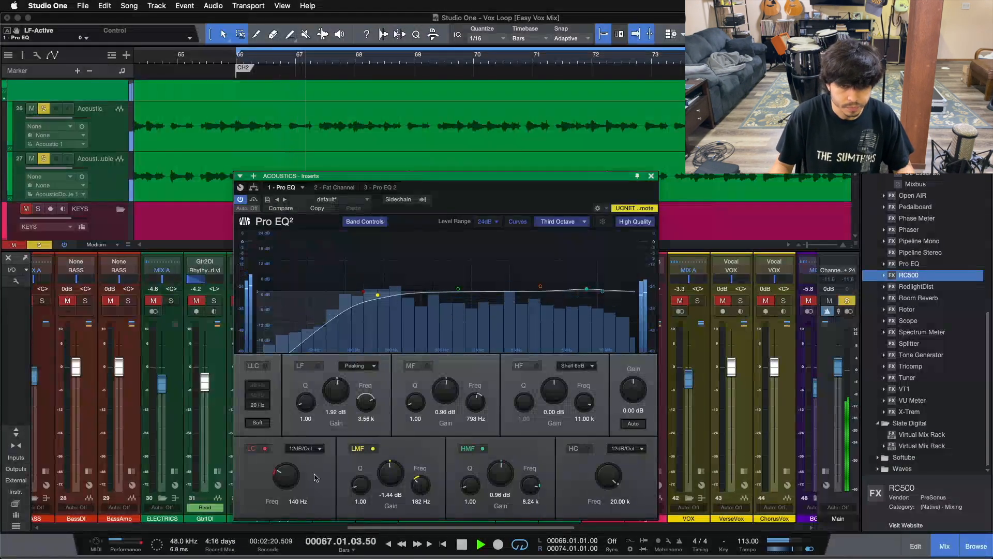
click(305, 367)
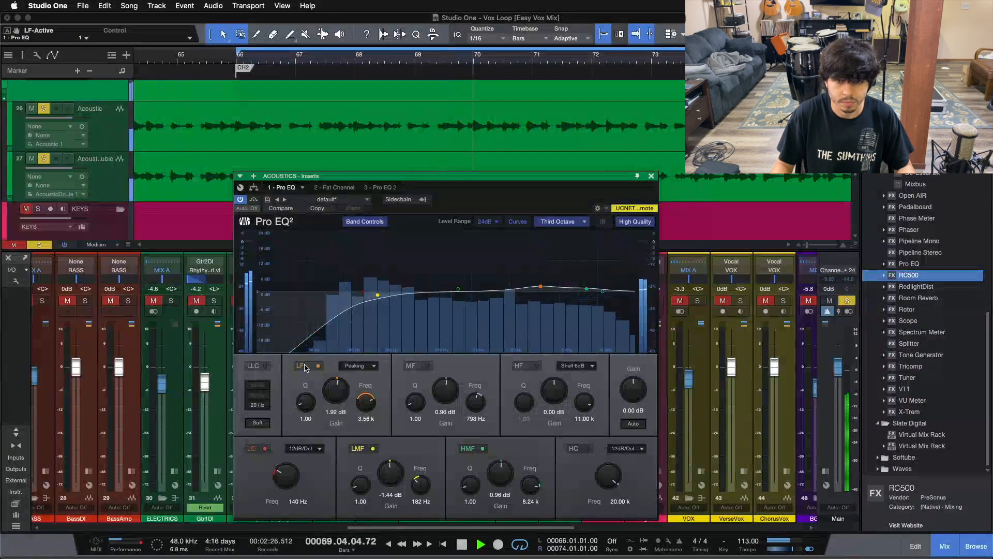
click(305, 367)
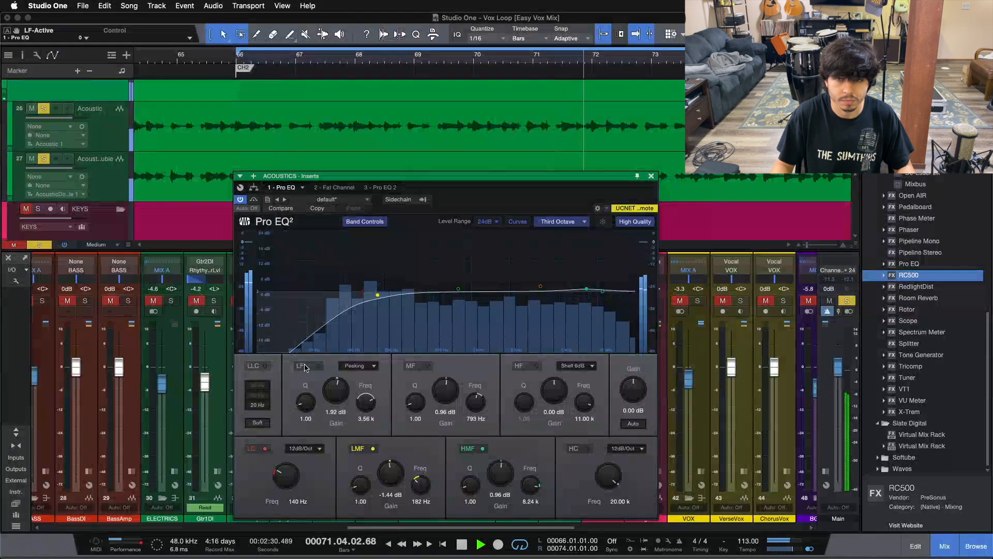
click(305, 368)
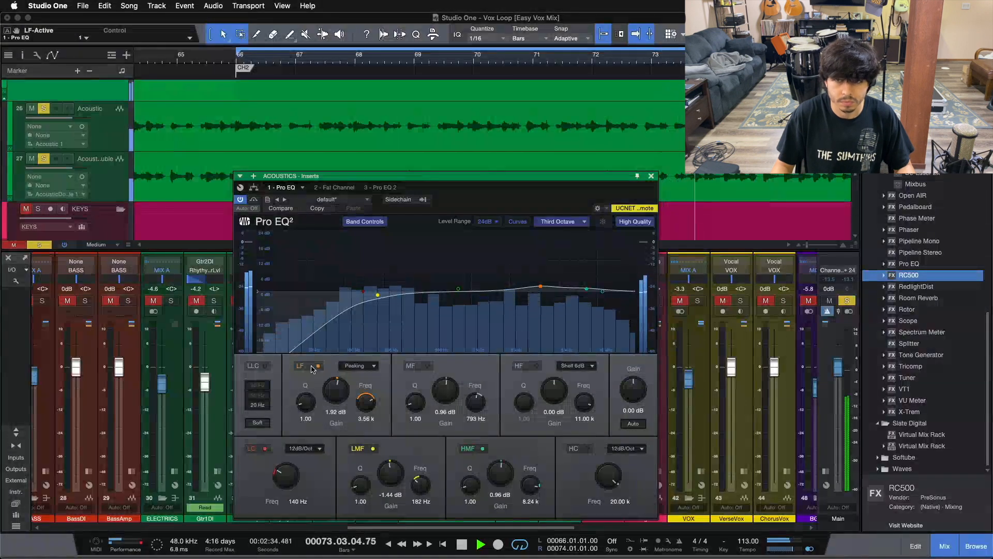
click(312, 368)
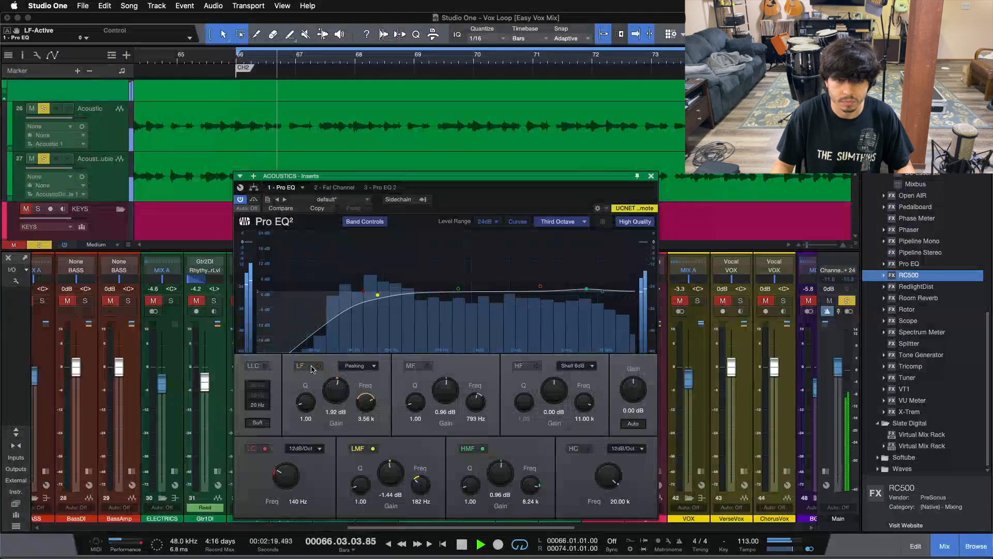
click(312, 369)
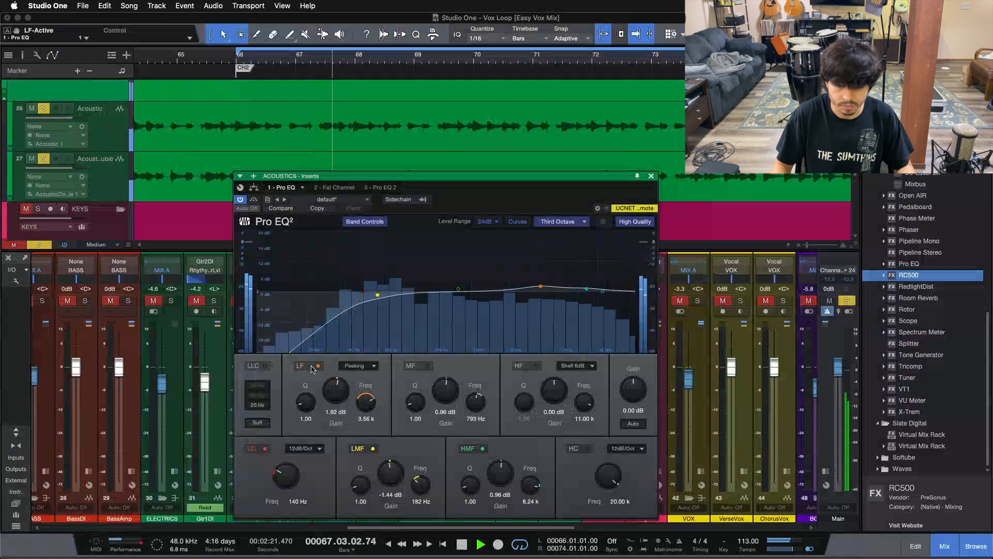
key(space)
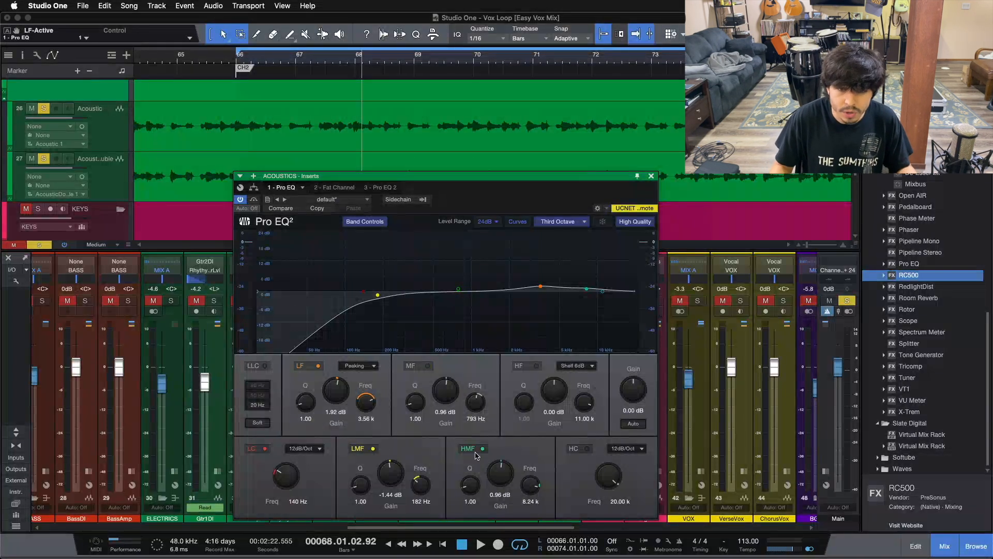
Enable the Pro EQ's MF band (0.96 dB at 793 Hz), comparing it off and on during playback from bar 66
click(427, 366)
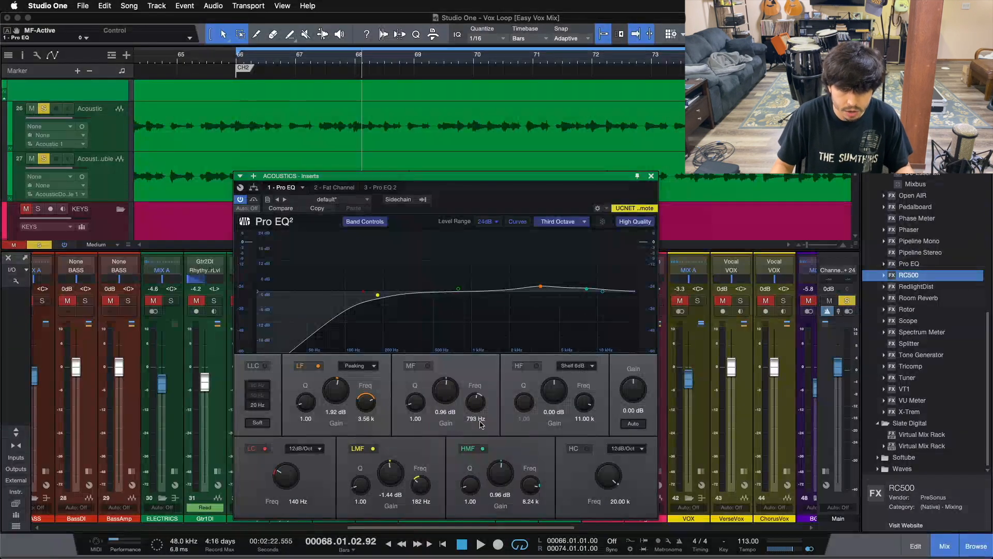
click(414, 367)
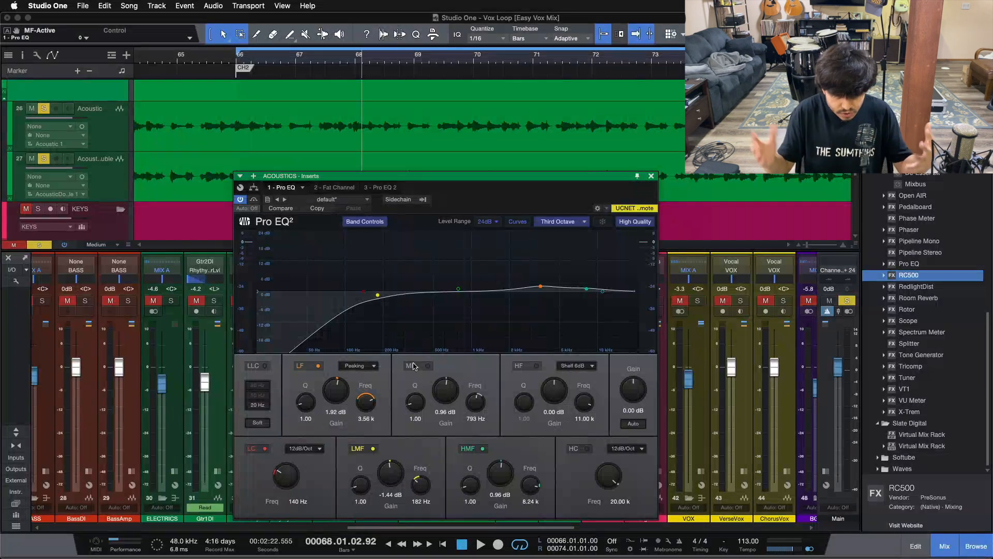
key(space)
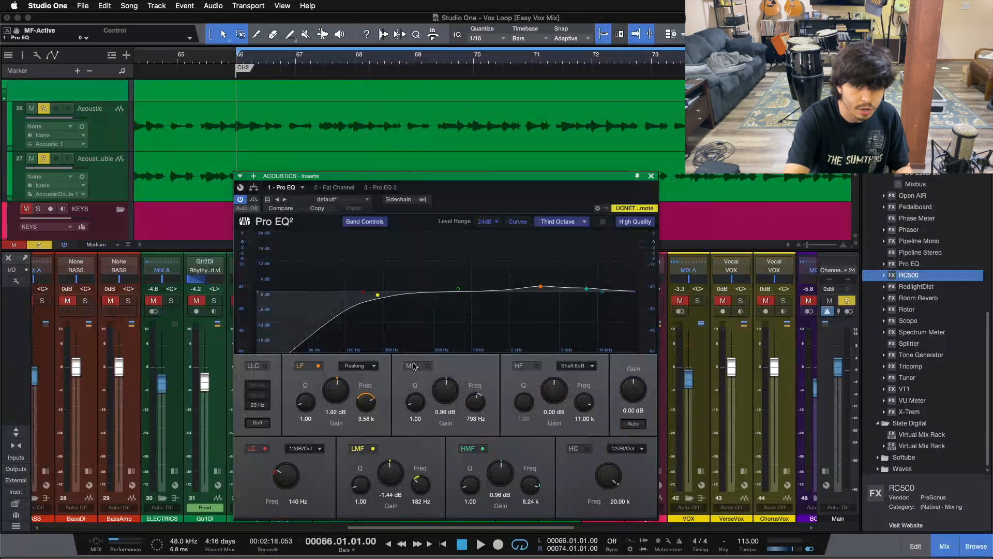
key(space)
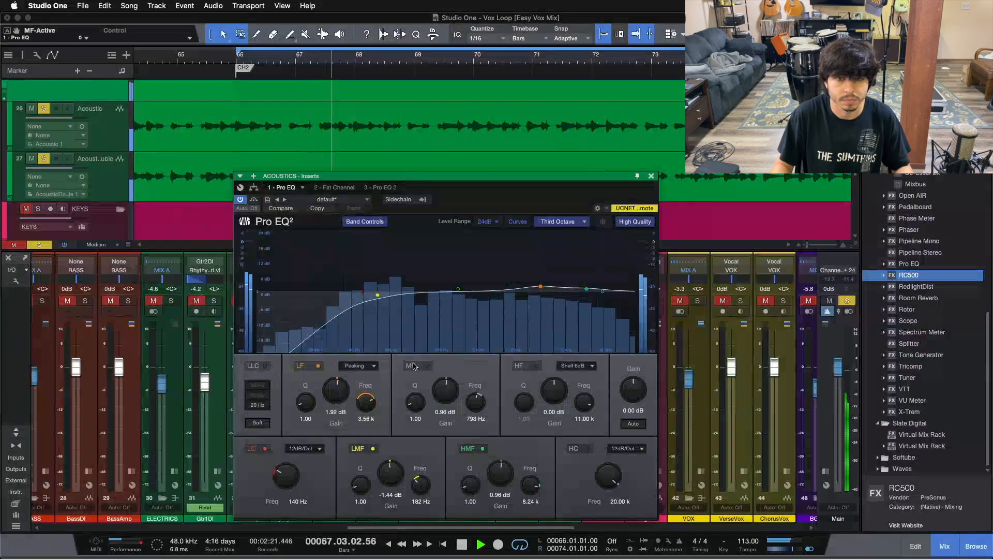
click(413, 366)
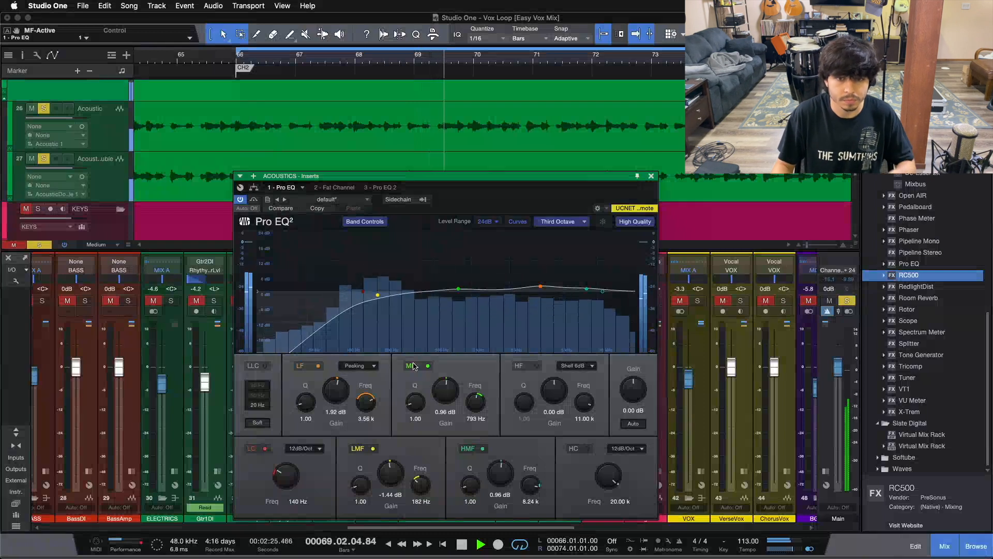
click(413, 367)
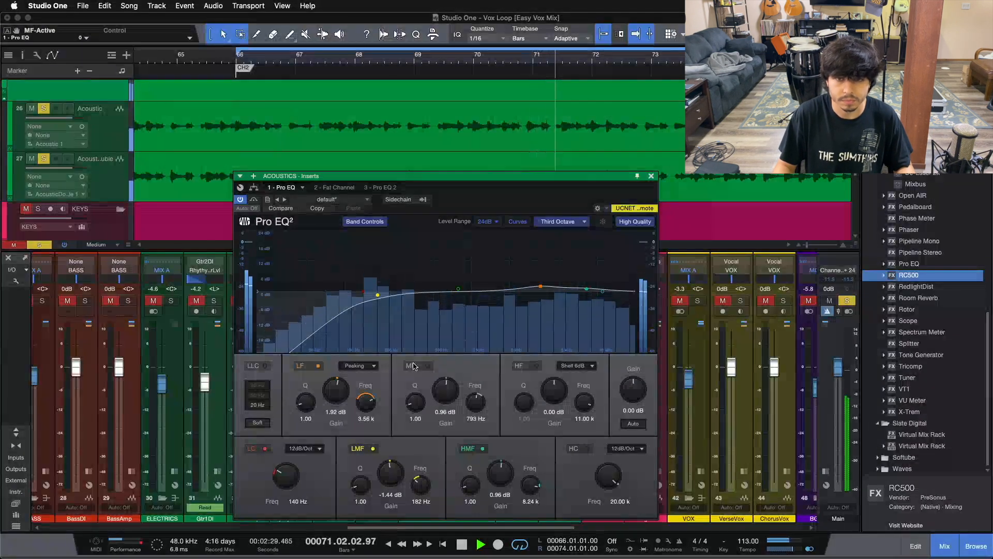
click(413, 366)
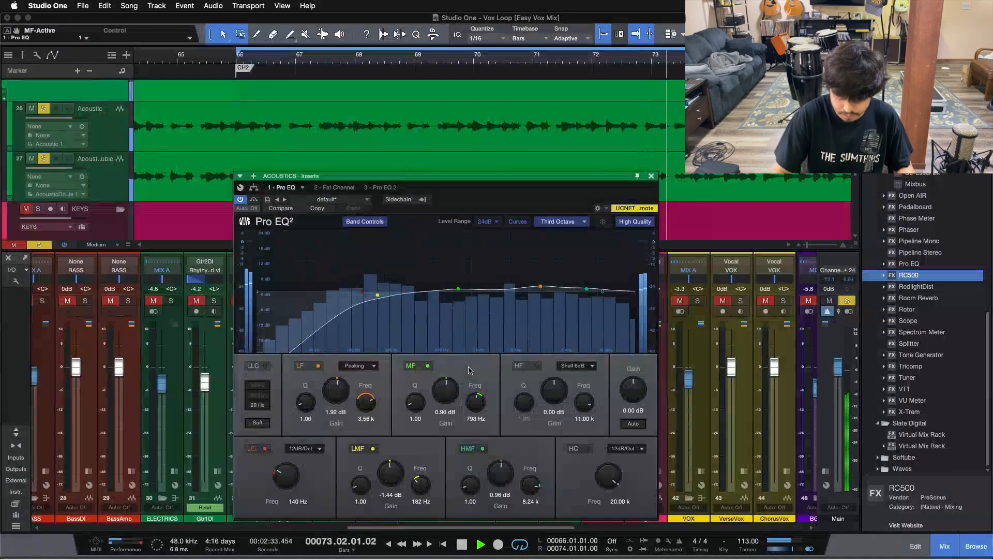
key(space)
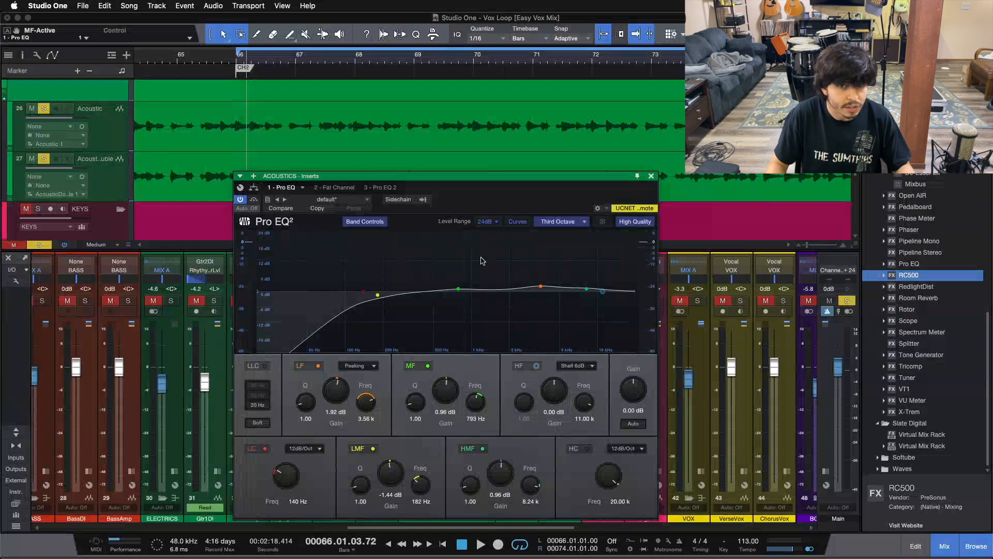
Activate the second Pro EQ on the ACOUSTICS bus and compare it bypassed and active during playback from bar 66, leaving it active
click(389, 188)
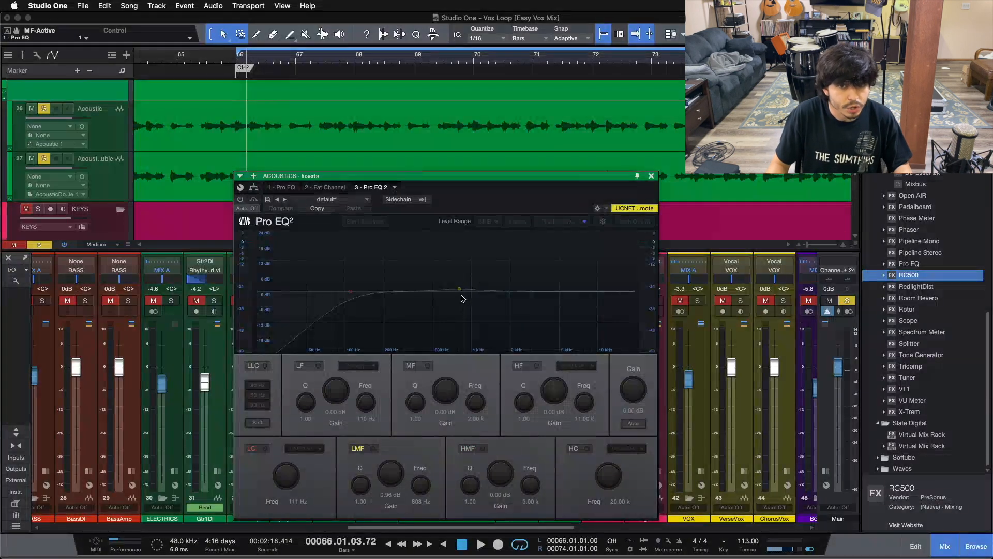
click(239, 199)
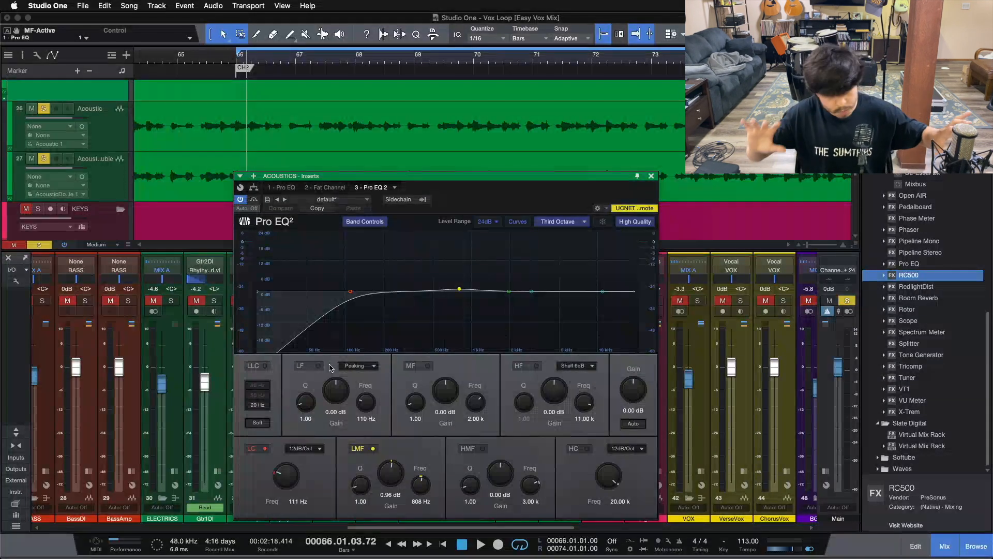
click(255, 200)
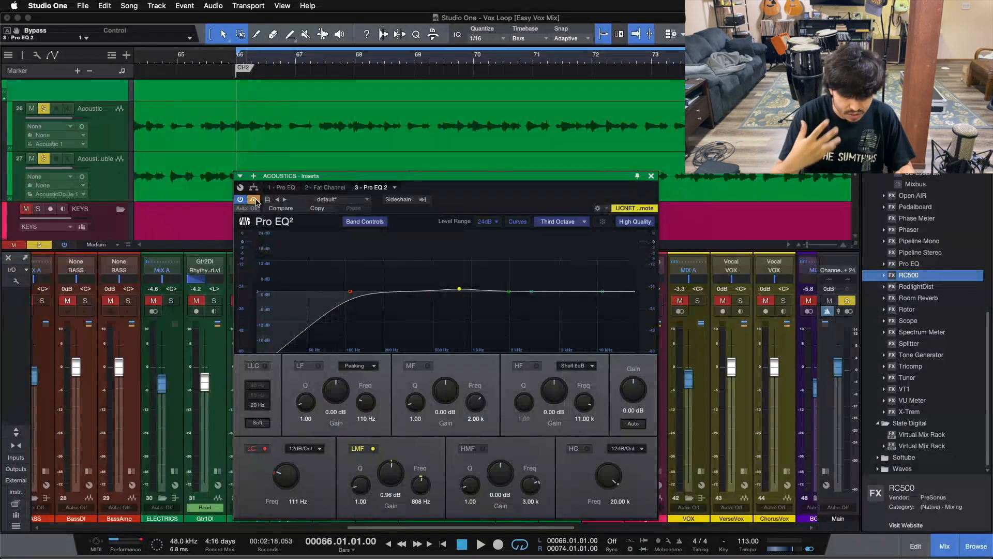
key(space)
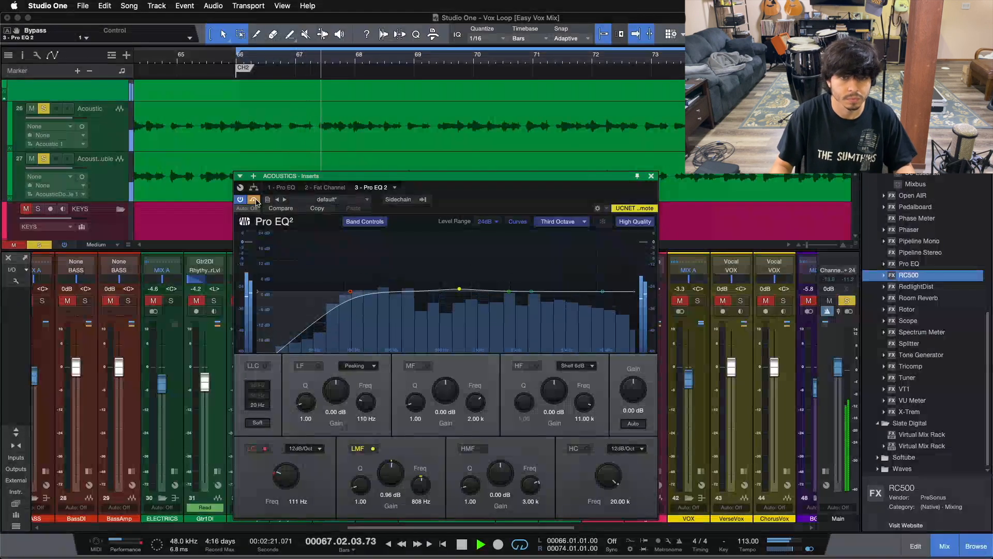
click(254, 199)
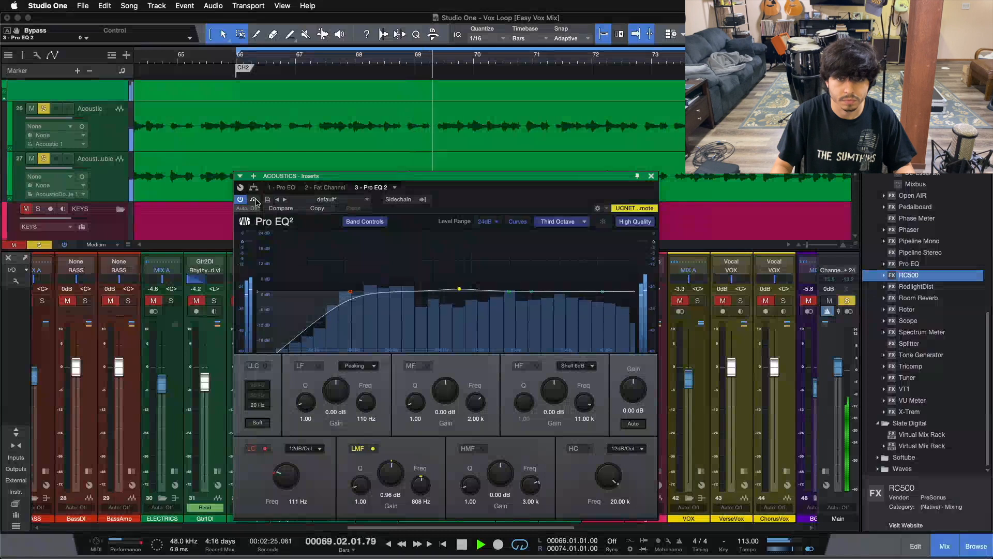
click(253, 199)
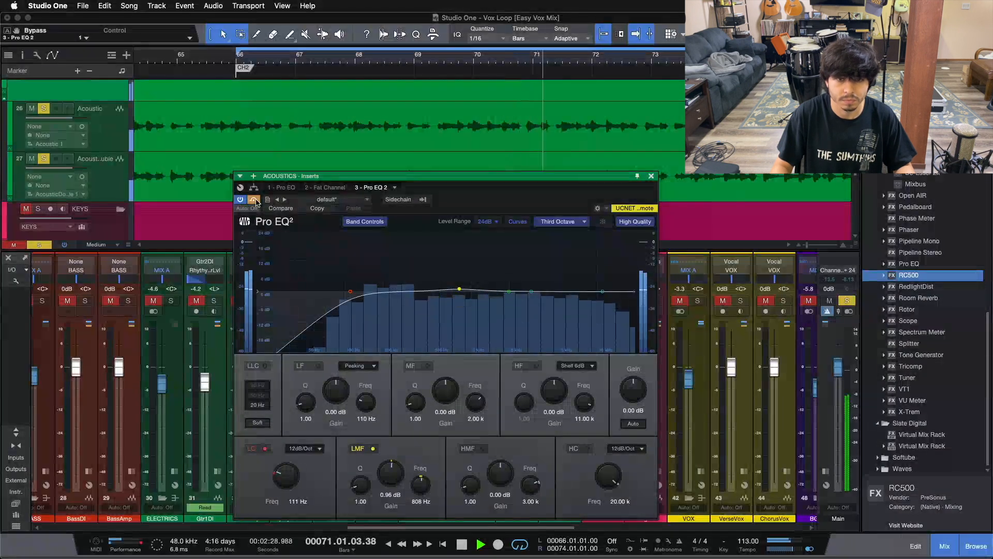
click(254, 200)
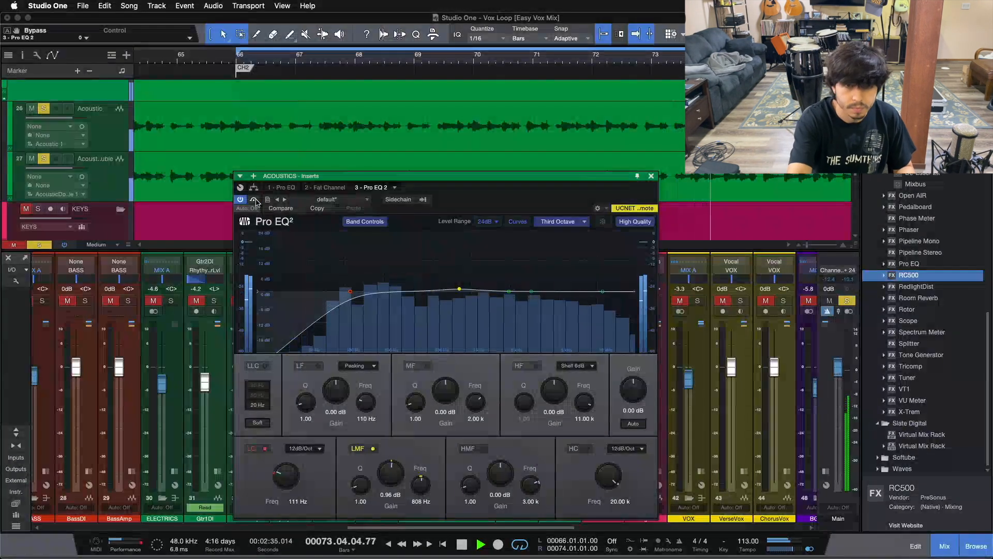
key(space)
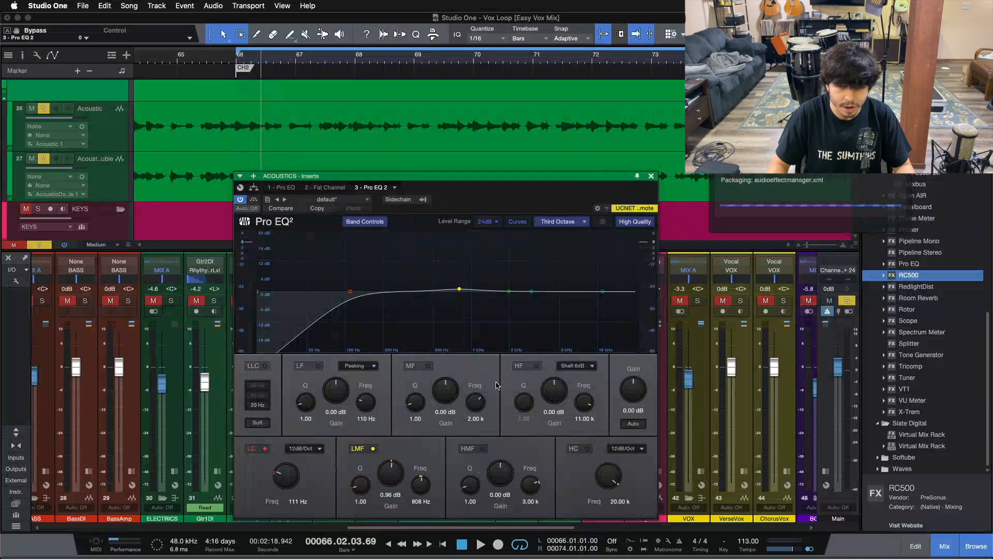
Close the insert editor and compare the ACOUSTICS bus with all inserts off and on during playback from bar 66
click(652, 176)
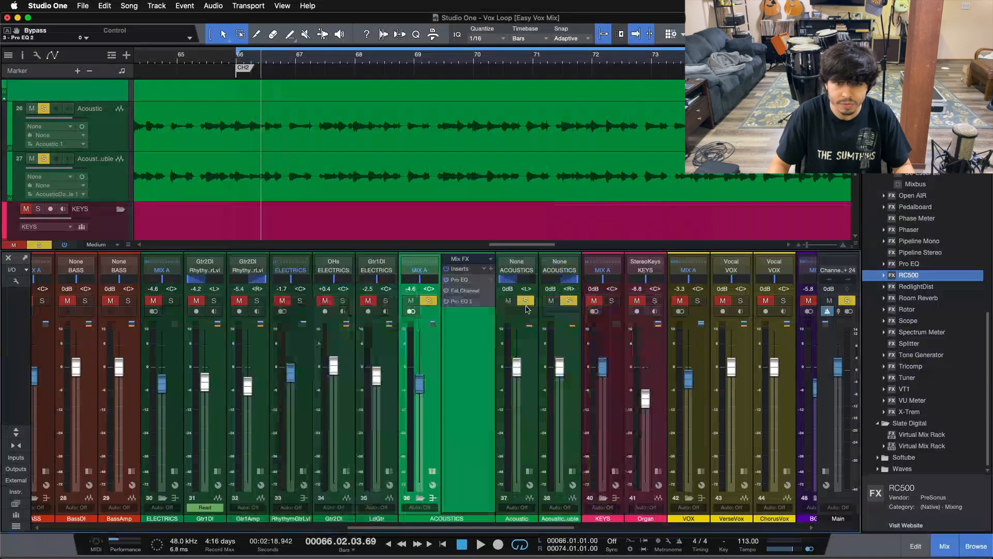
click(446, 269)
key(KP_1)
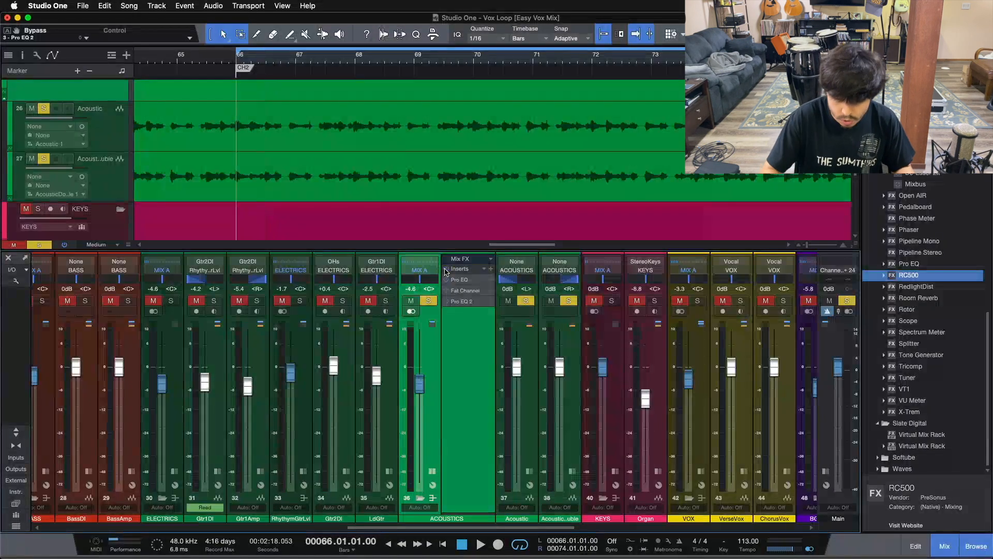
key(space)
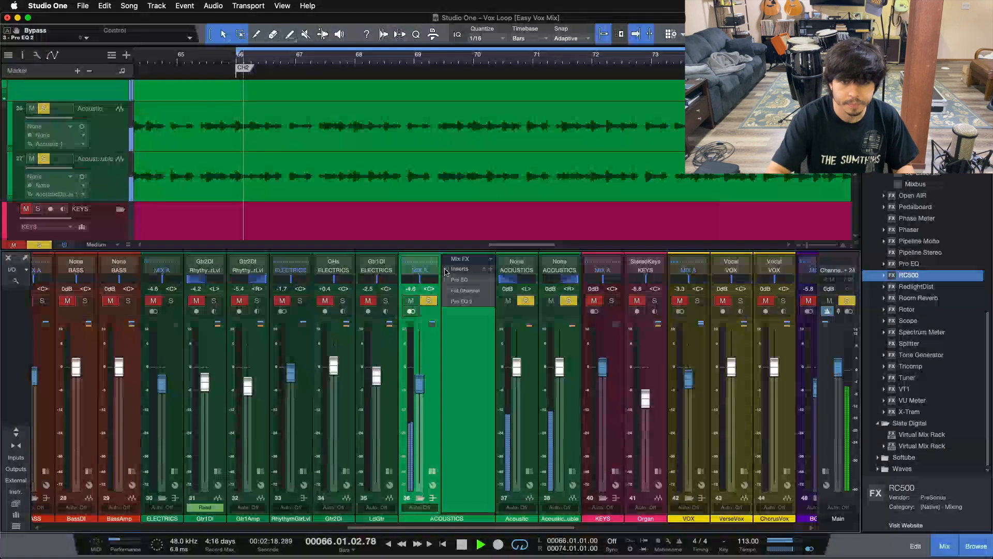
click(449, 344)
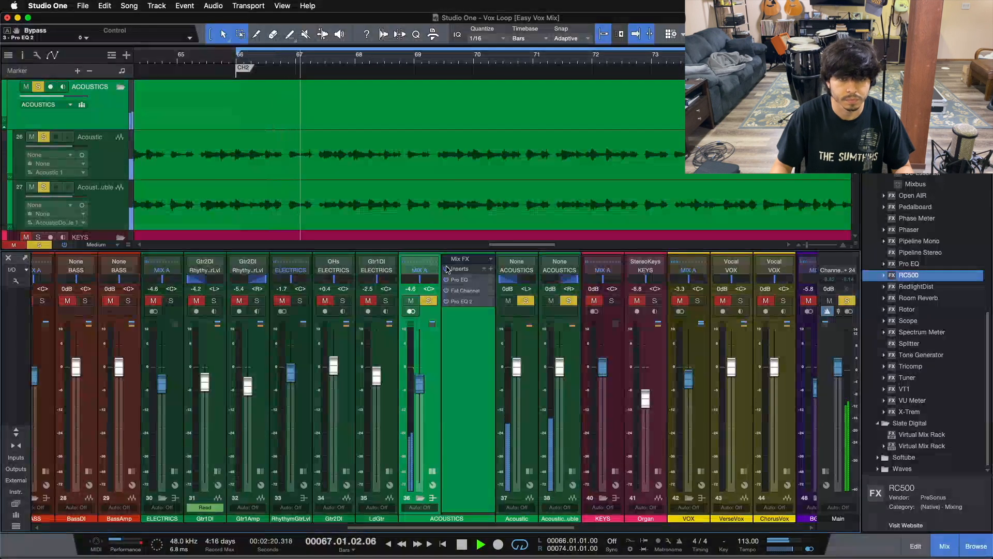
Unsolo the ACOUSTICS bus to hear it in the full mix, solo it again and stop playback
key(s)
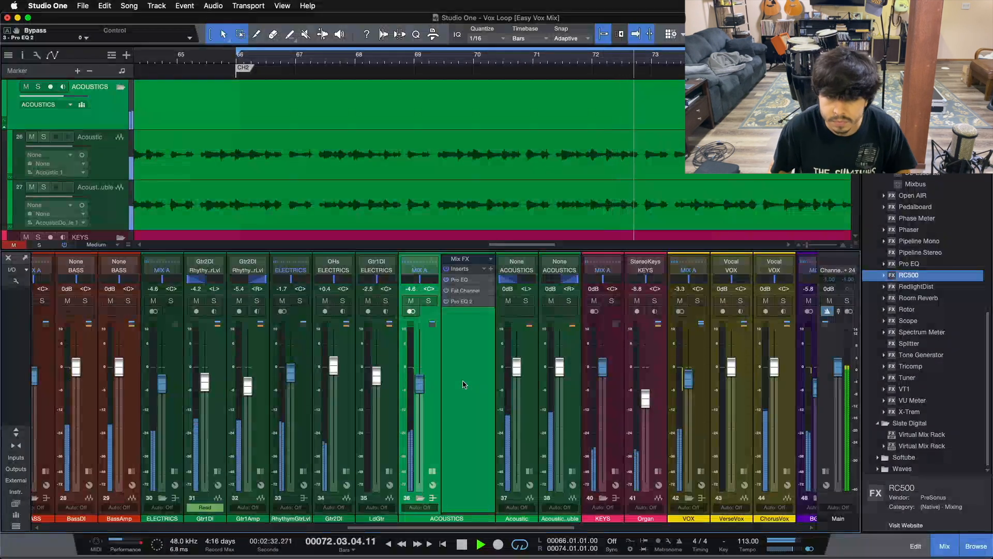
click(427, 302)
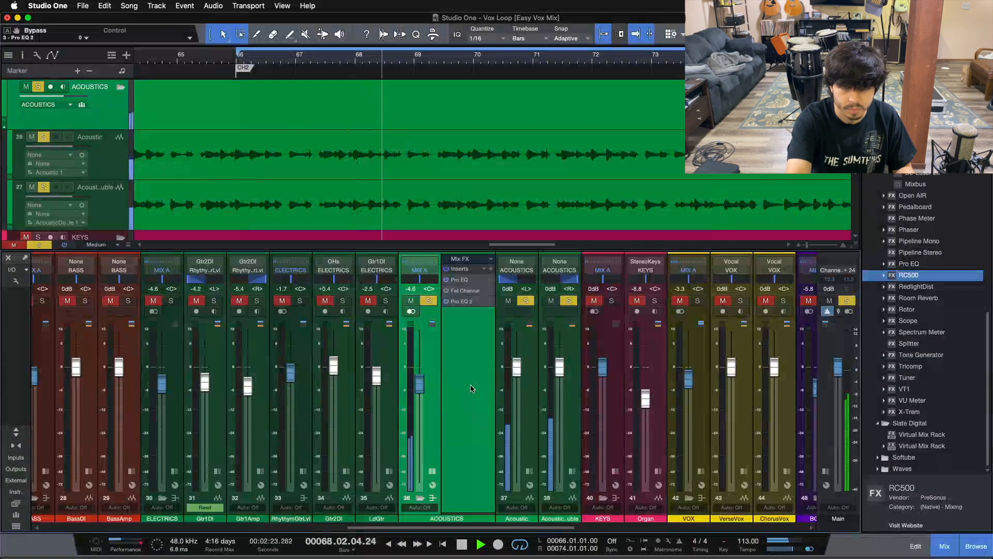
key(space)
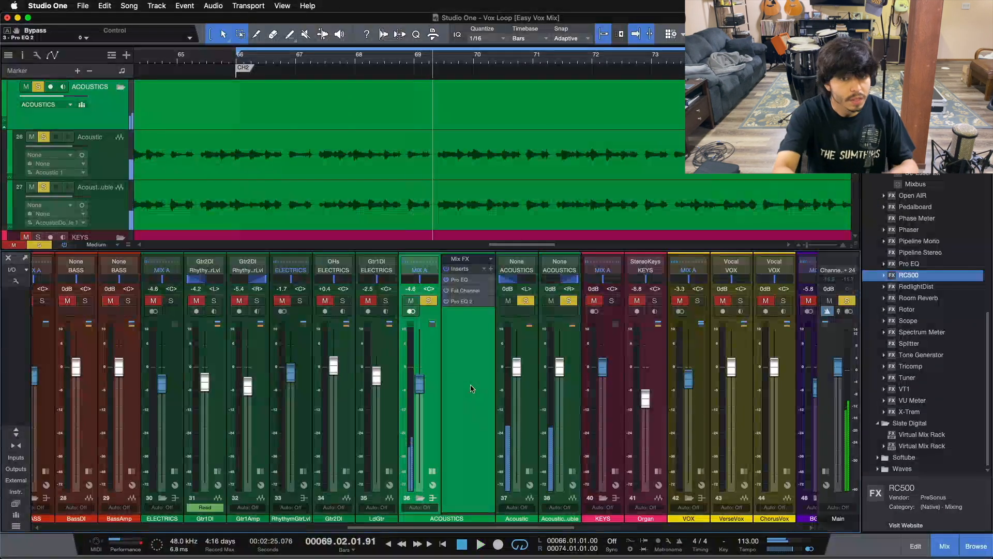
Review the ACOUSTICS insert chain in order: the first Pro EQ, the Fat Channel compressor and the second Pro EQ
click(460, 280)
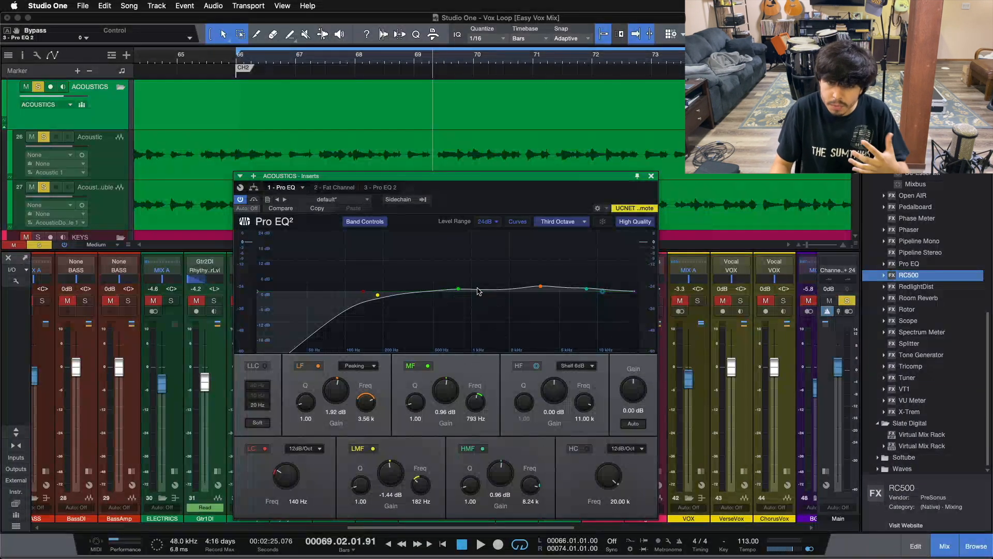
click(350, 187)
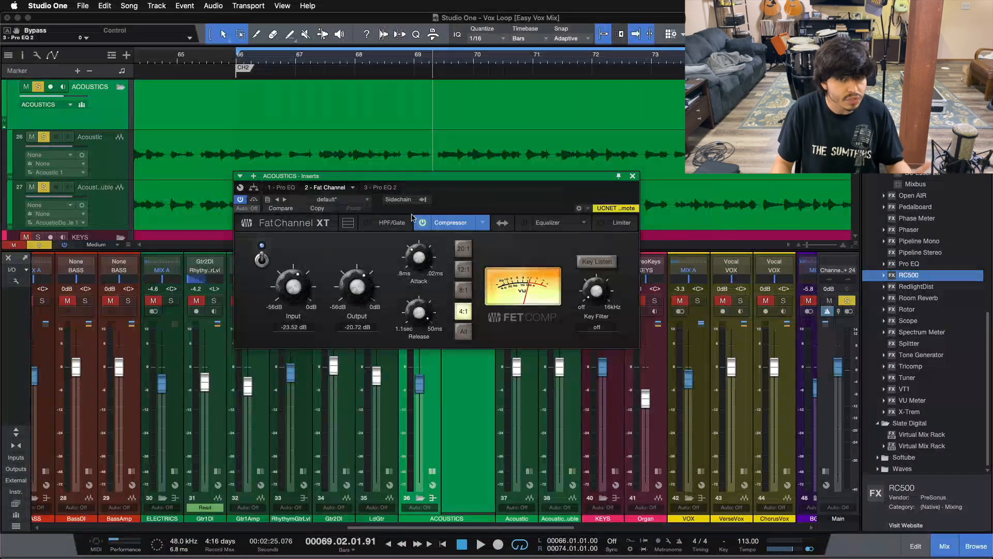
click(376, 188)
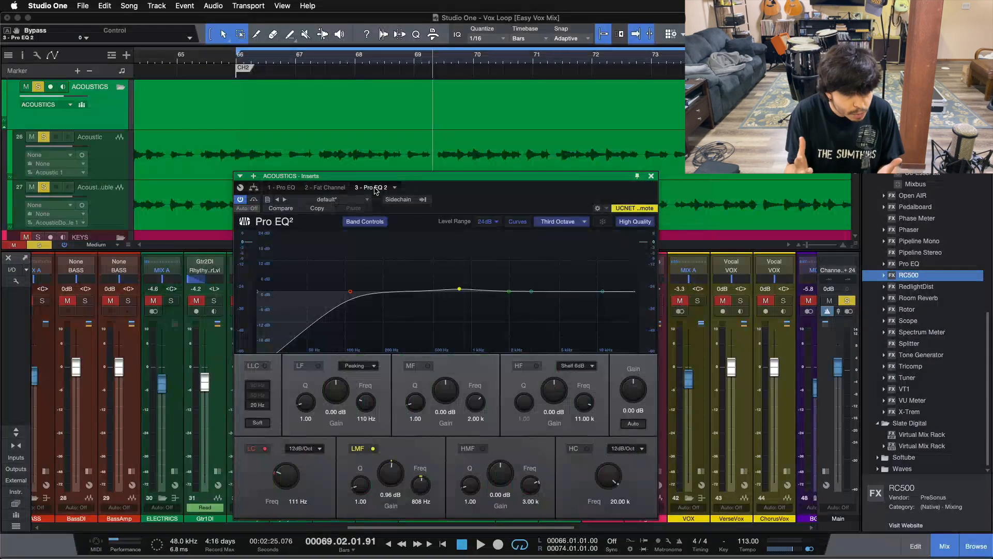